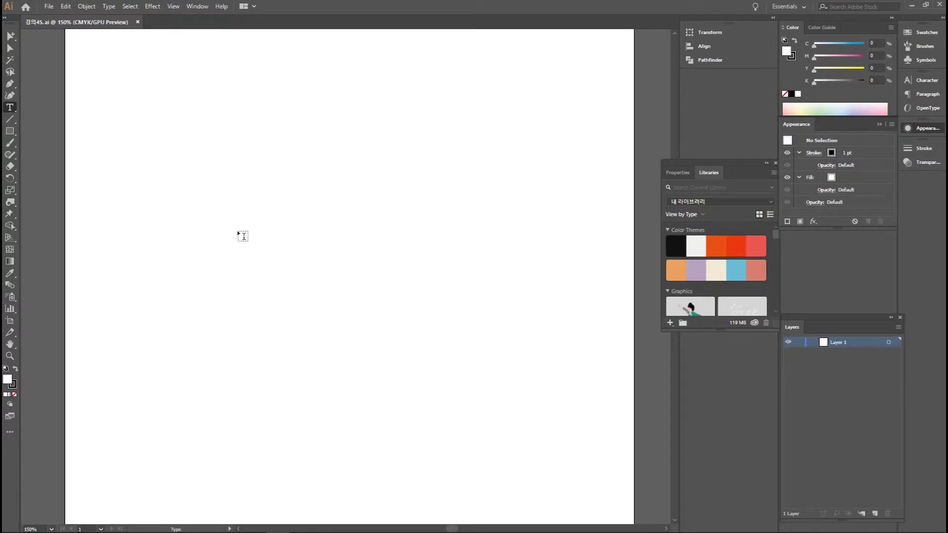
Type 'thorn' on the artboard and set it in the heavy Tmon Black typeface
click(236, 206)
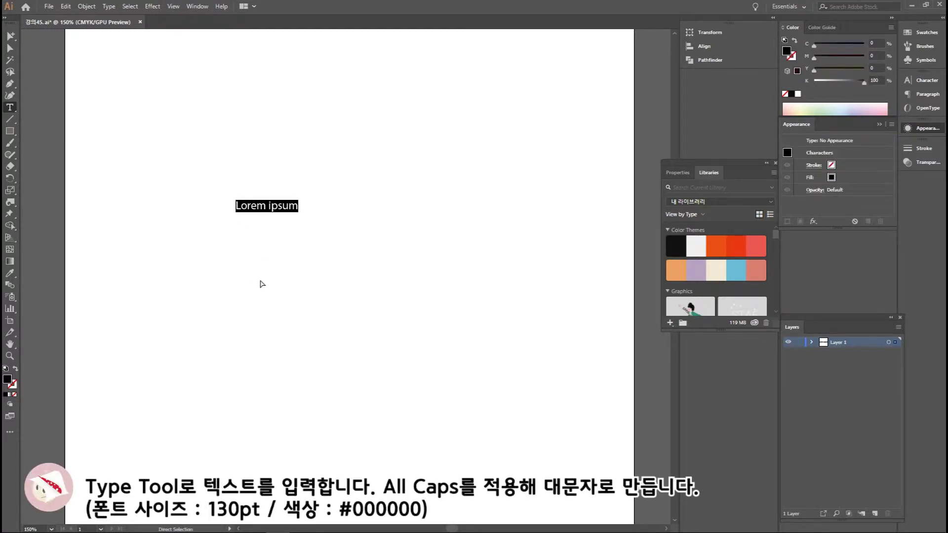
text(thorn)
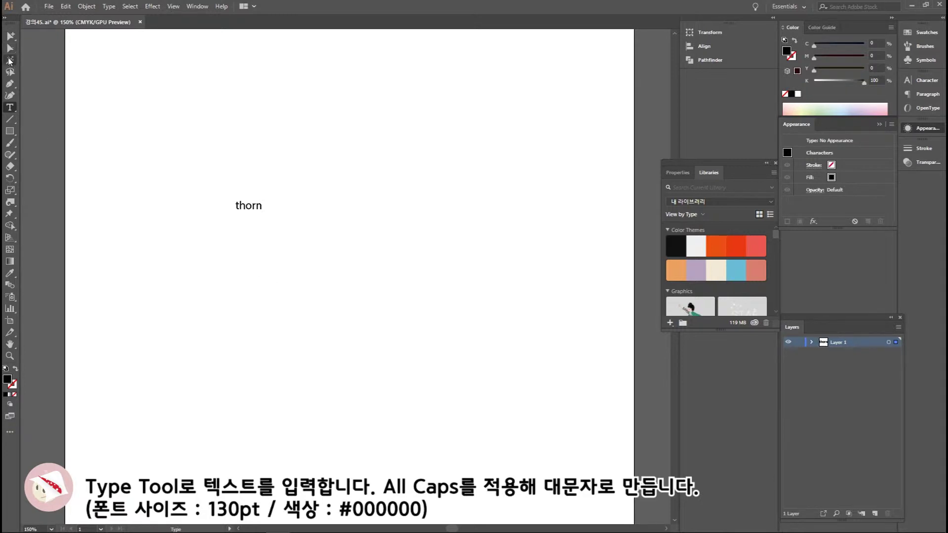
click(10, 48)
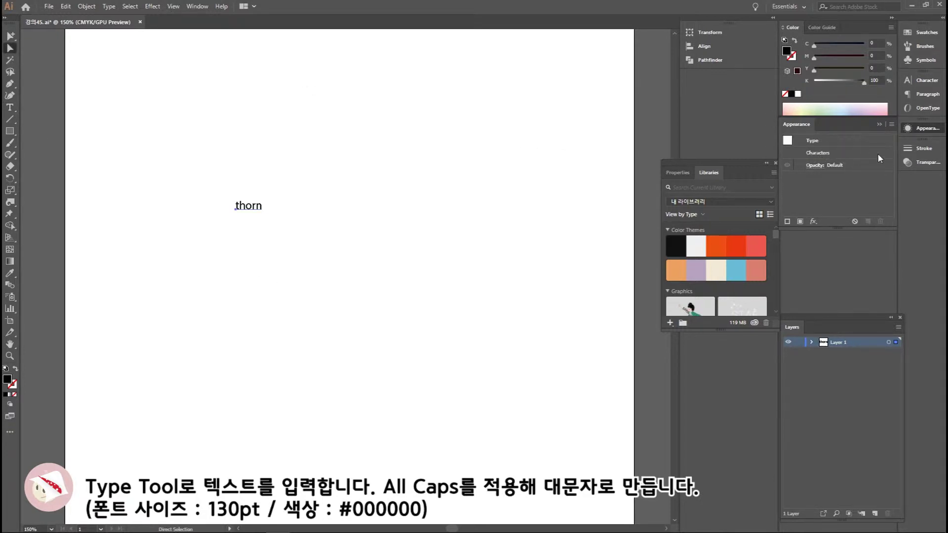
click(923, 80)
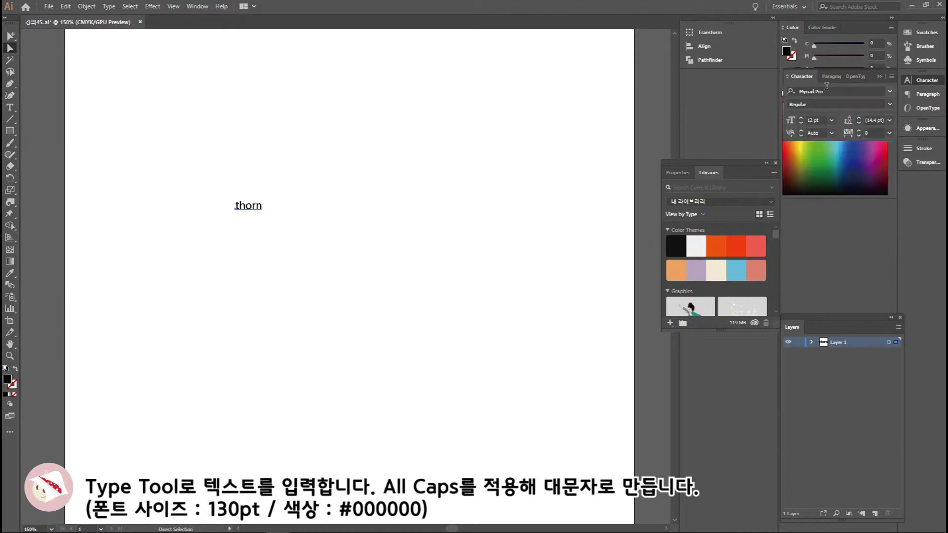
click(889, 91)
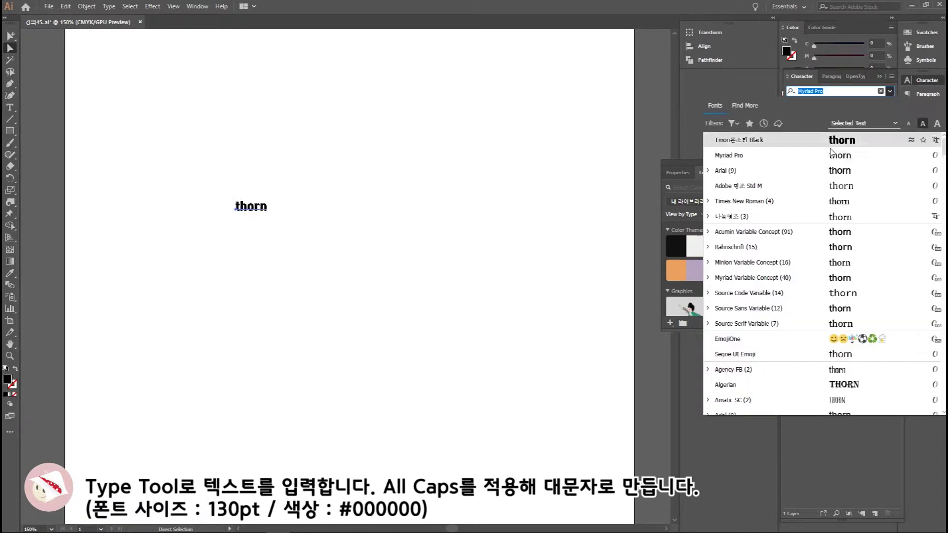
click(759, 141)
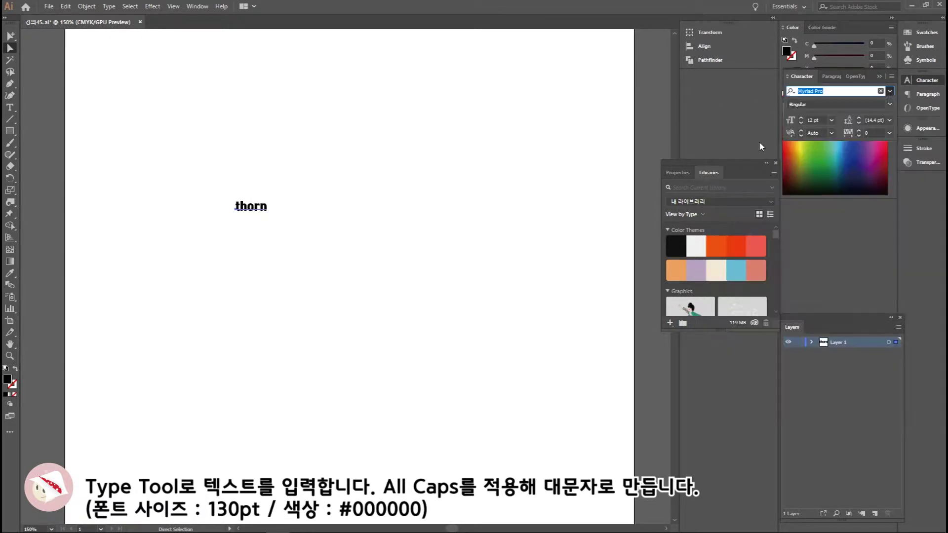
Make the text All Caps at a 130 pt font size
click(891, 77)
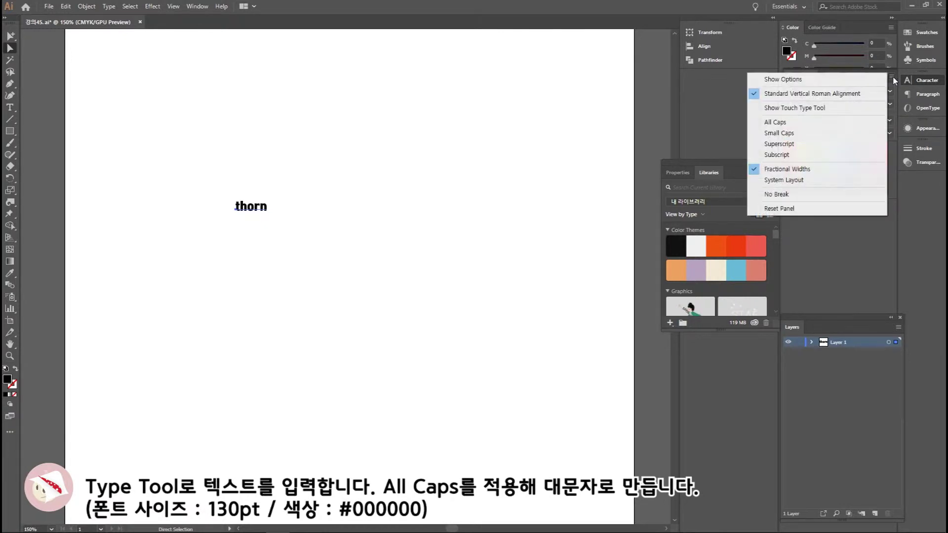
click(773, 124)
click(831, 120)
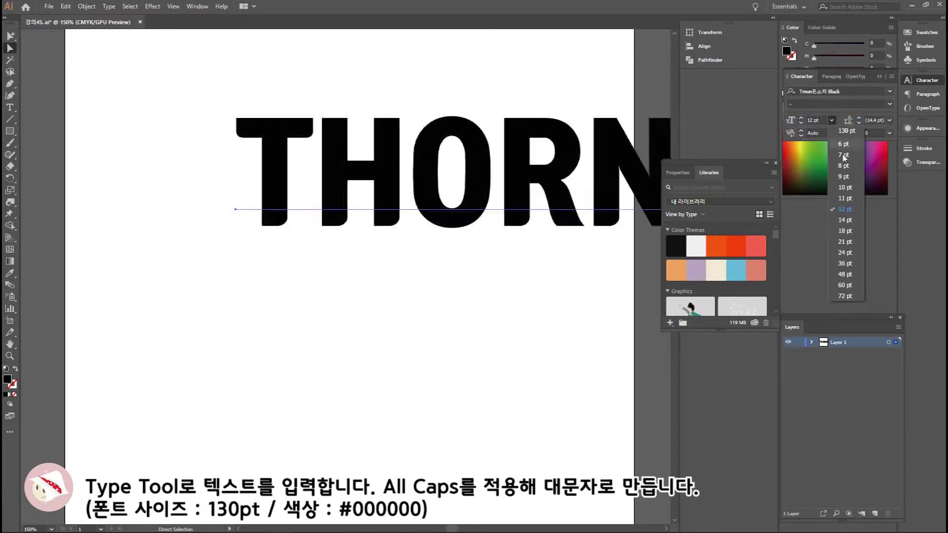
click(854, 297)
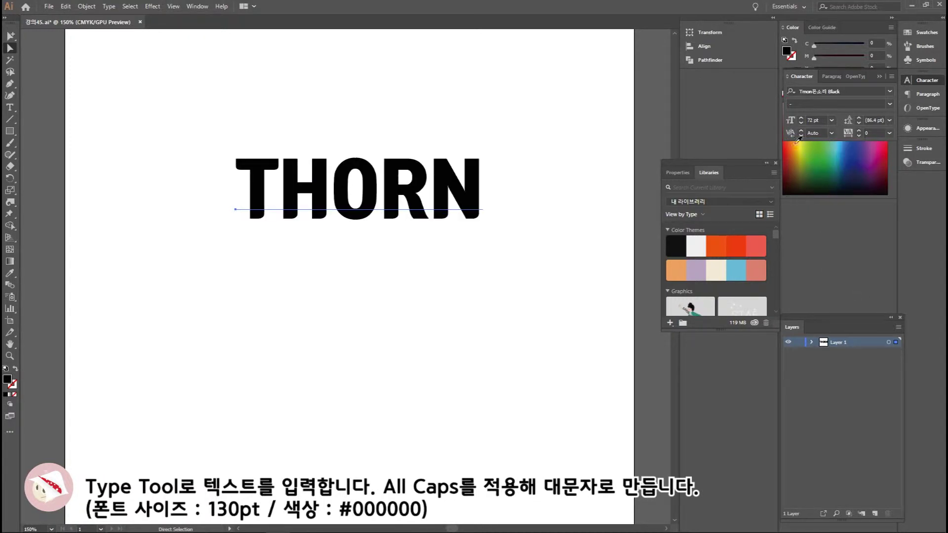
double_click(811, 121)
text(0)
key(Return)
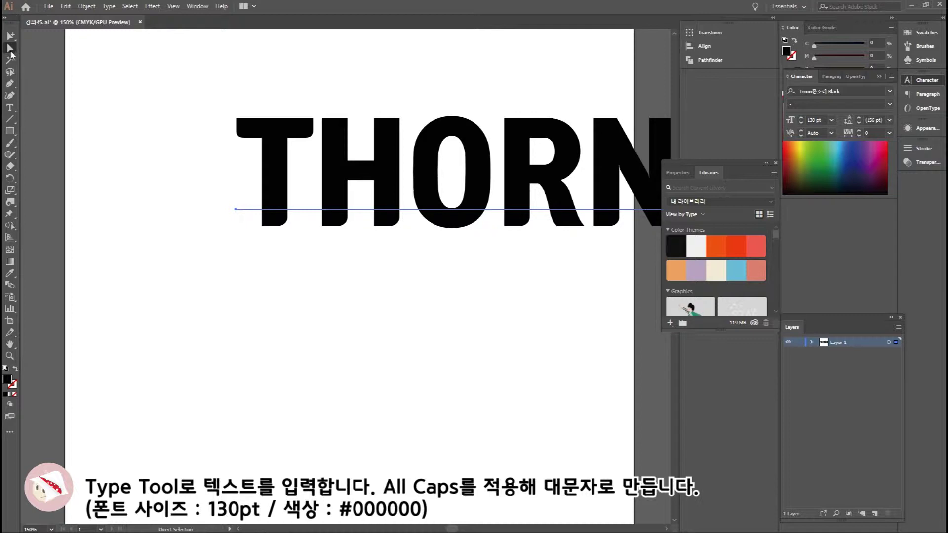
Move THORN down-left on the page and duplicate its layer as Layer 1 copy
mouse_move(287, 166)
mouse_down()
mouse_move(164, 244)
mouse_move(172, 243)
mouse_up()
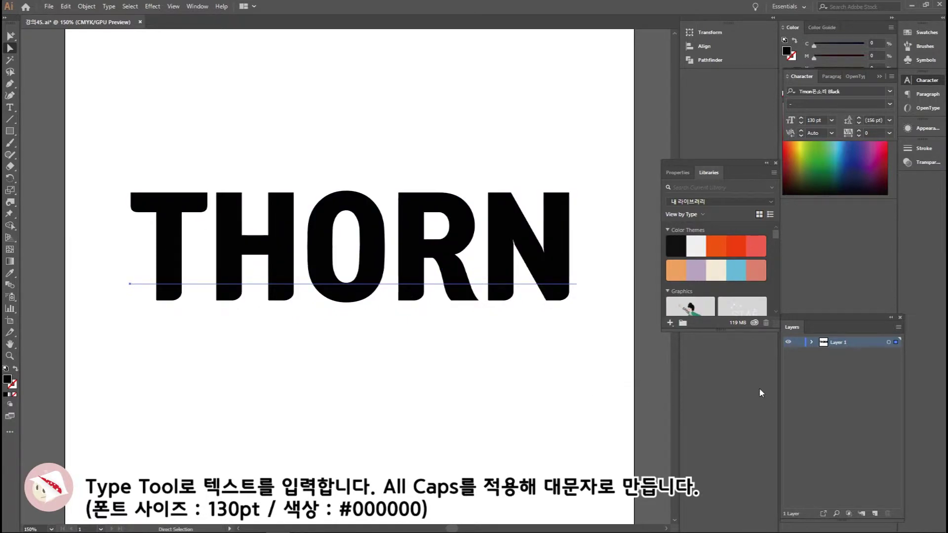
drag(856, 345, 874, 513)
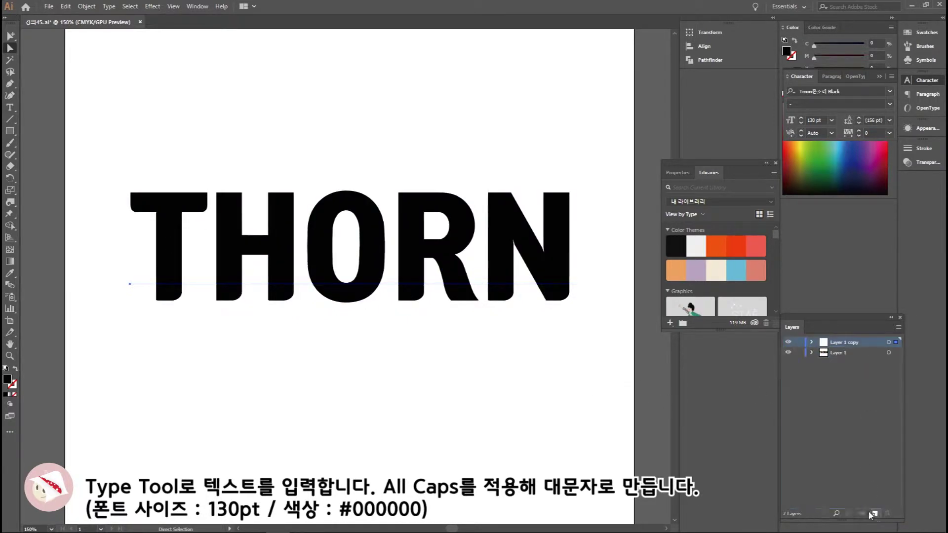
key(shift+F6)
click(813, 221)
mouse_move(849, 277)
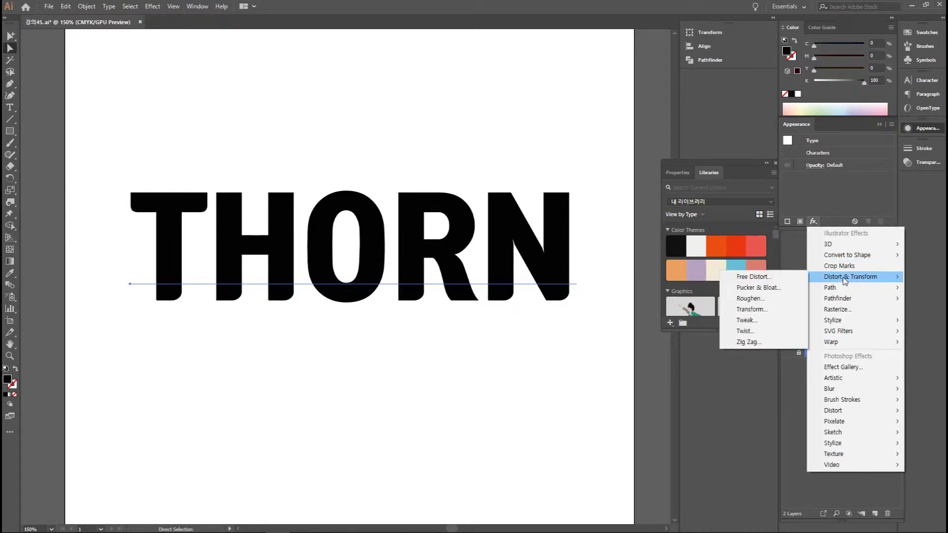
Apply a Zig Zag effect to THORN with 0.5 mm size, Absolute and Corner points
click(761, 347)
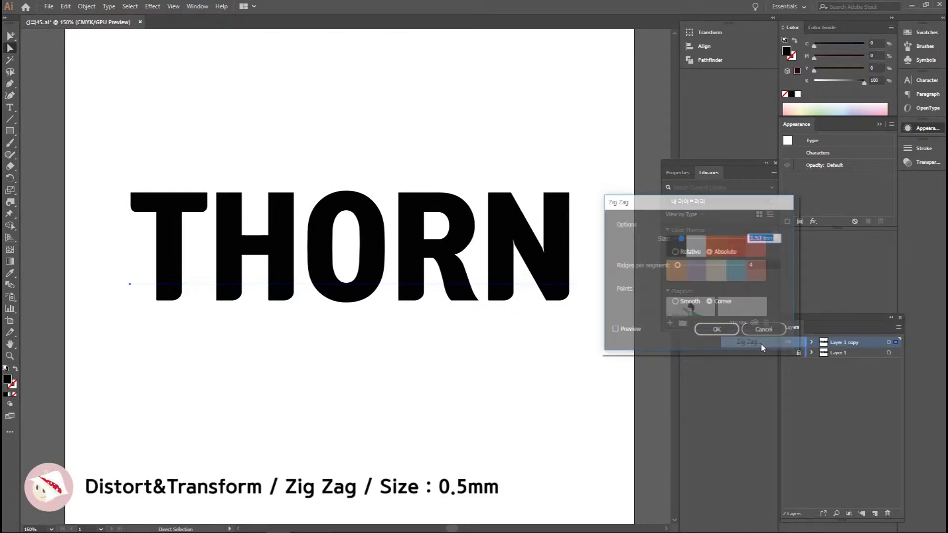
click(614, 330)
double_click(761, 237)
text(1)
click(614, 330)
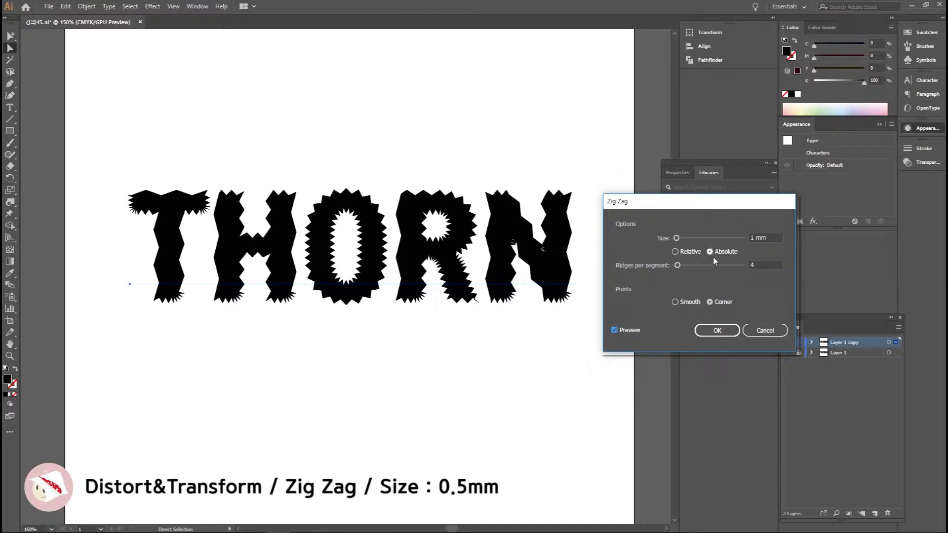
double_click(754, 237)
text(0.5)
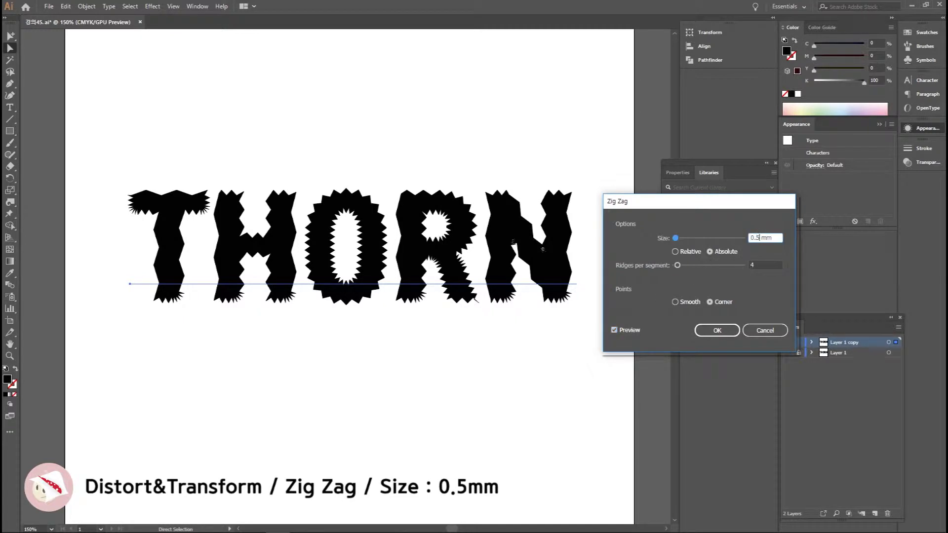
click(614, 331)
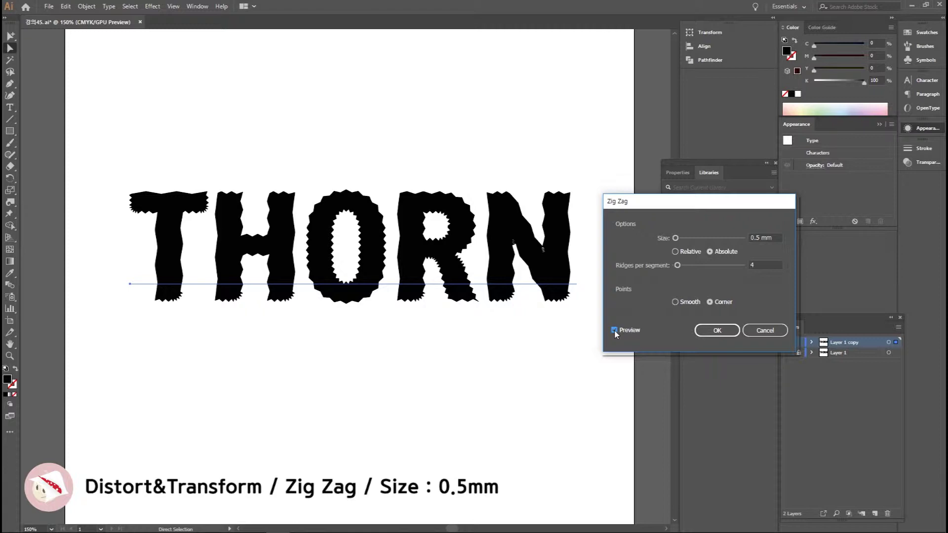
click(716, 331)
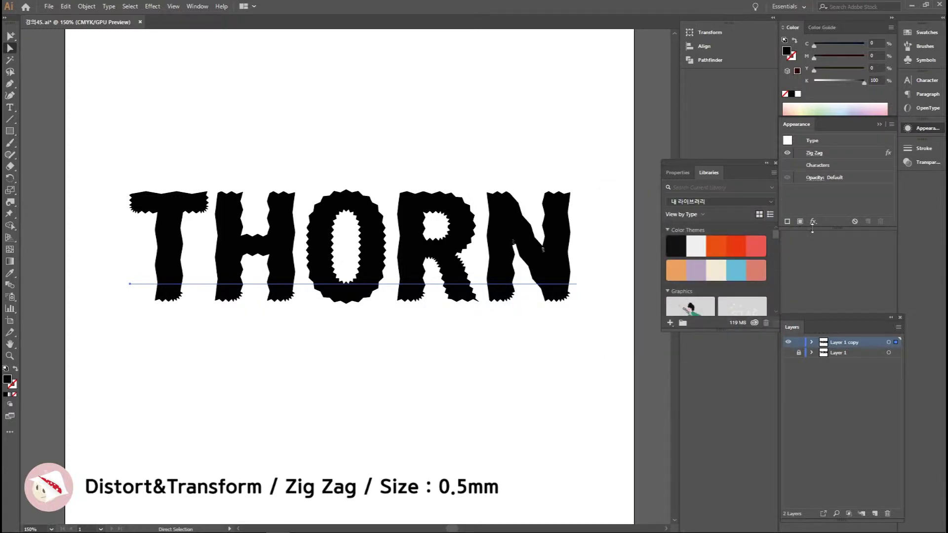
Convert THORN to outlines and add a 16° Twist effect
right_click(285, 248)
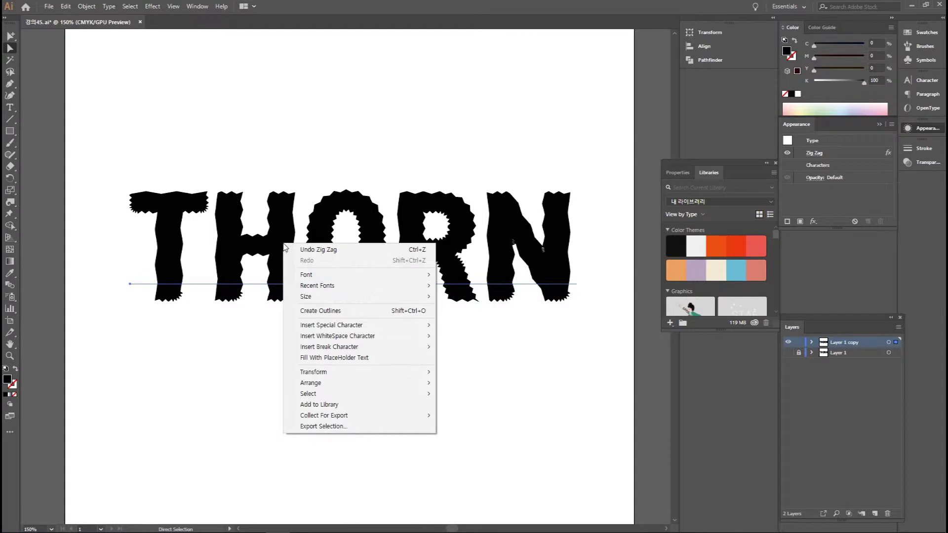
click(330, 311)
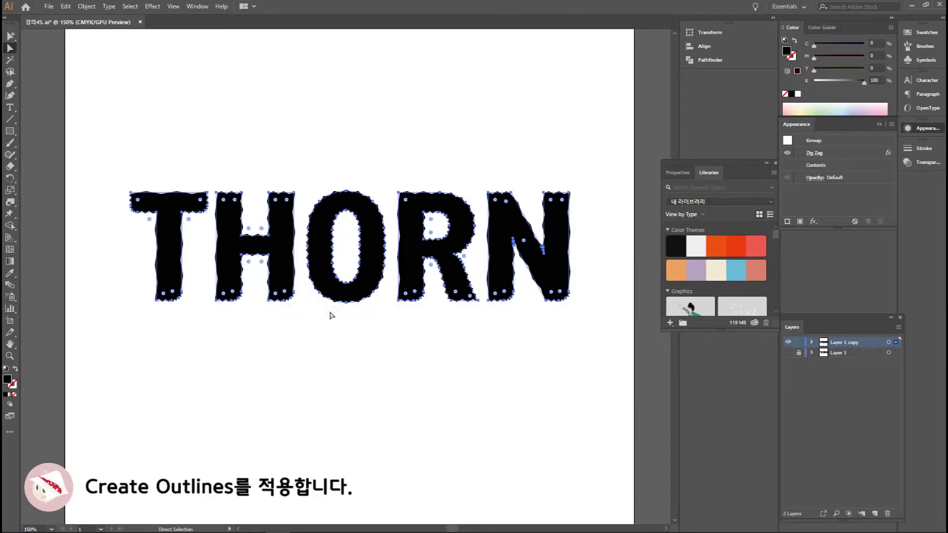
click(812, 221)
mouse_move(850, 276)
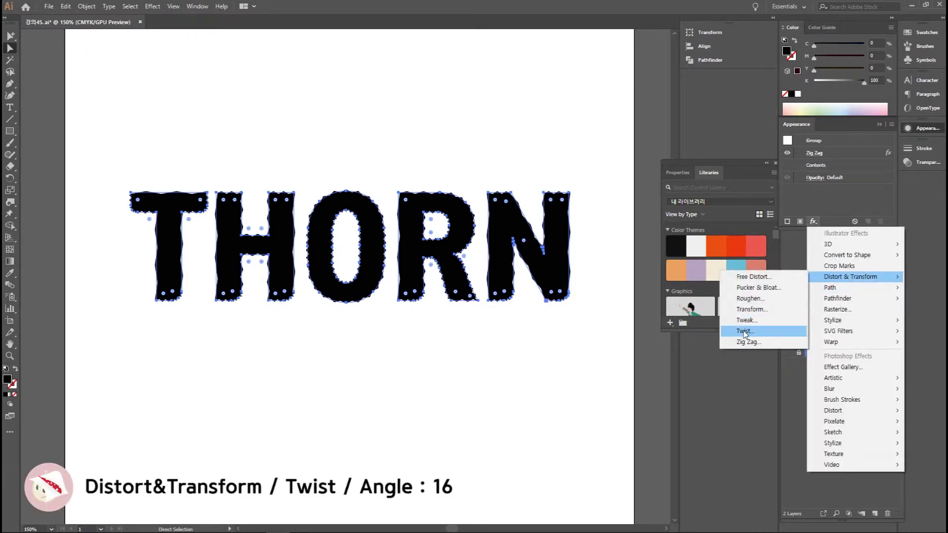
click(744, 331)
click(653, 286)
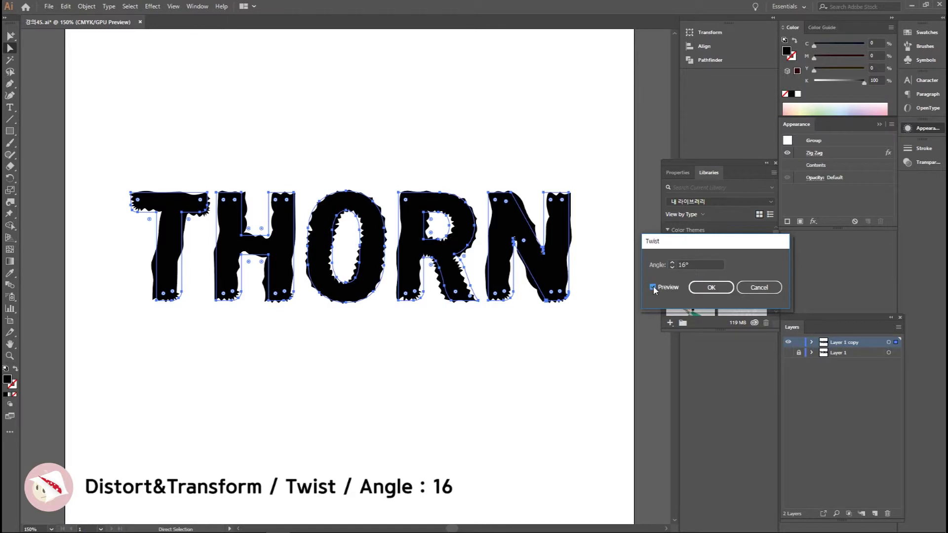
click(717, 289)
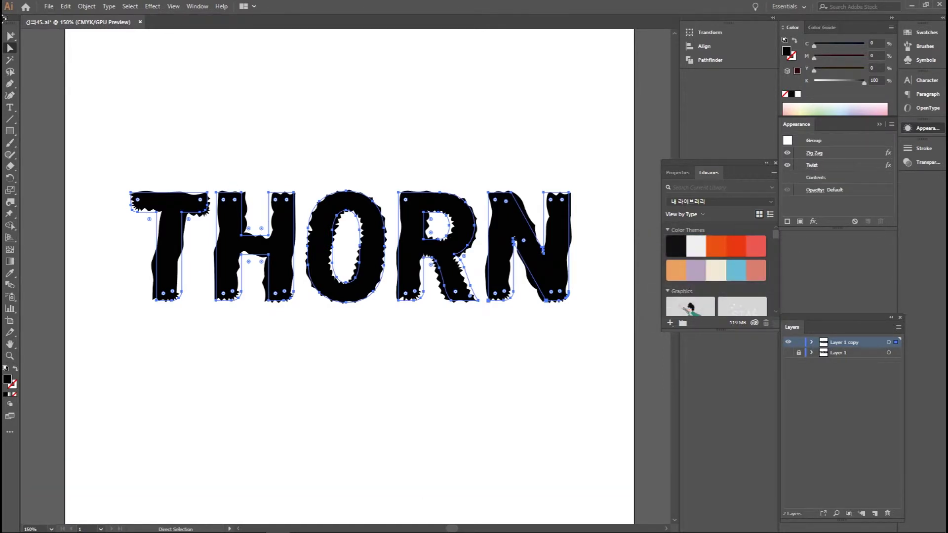
Expand the appearance so the zig zag and twist become paths, then deselect
click(86, 6)
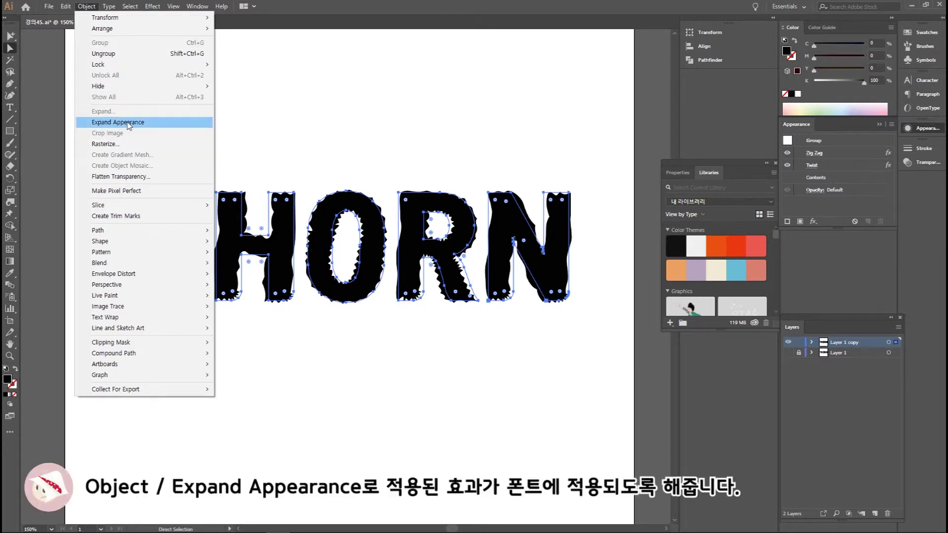
click(128, 124)
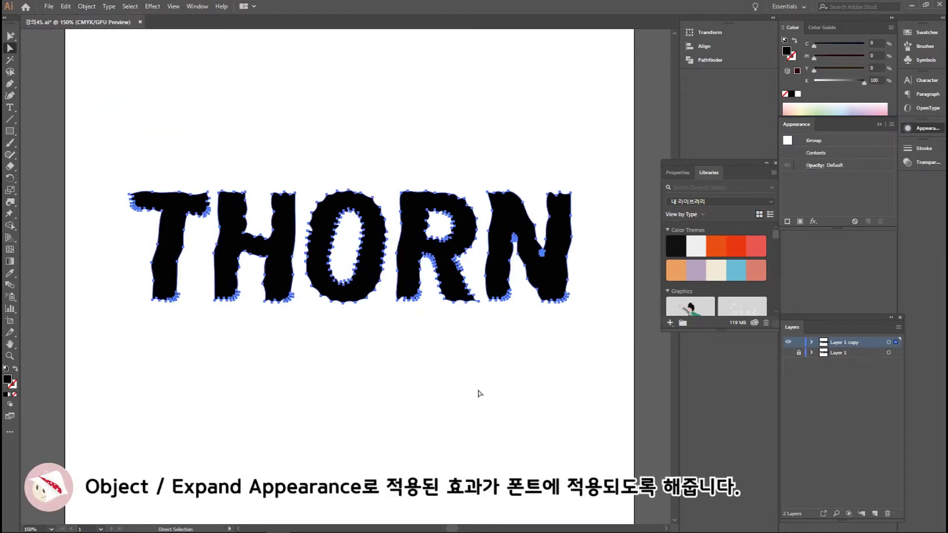
click(485, 373)
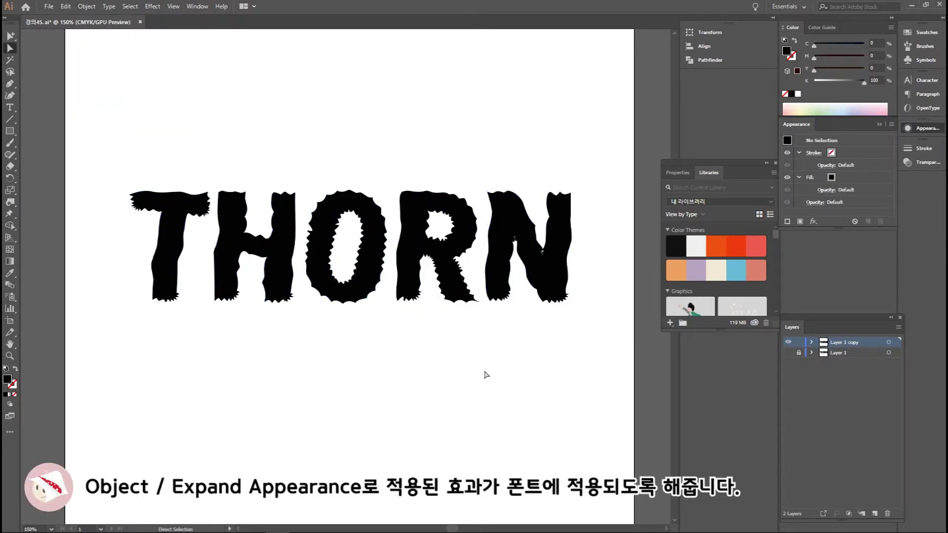
Duplicate the layer and give all THORN letters a black 2 pt stroke with no fill
click(179, 237)
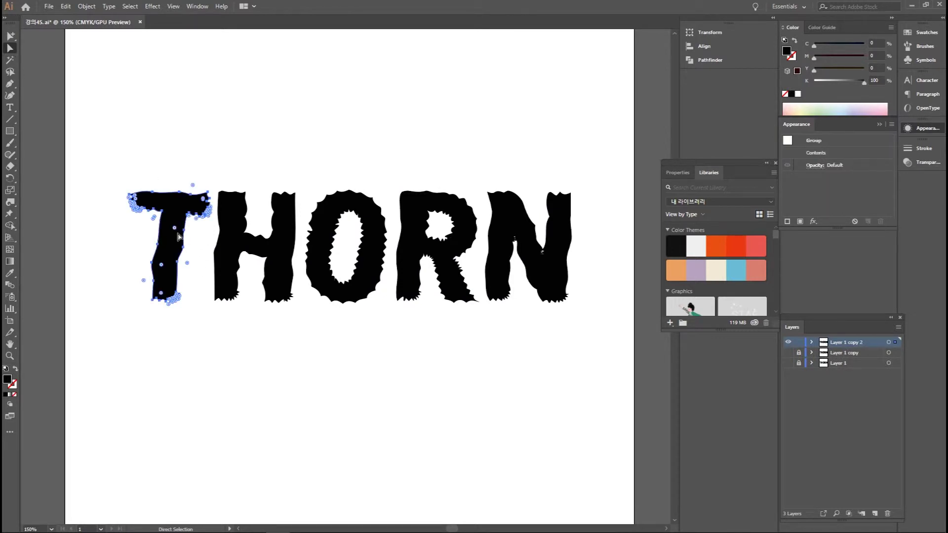
drag(88, 164, 609, 345)
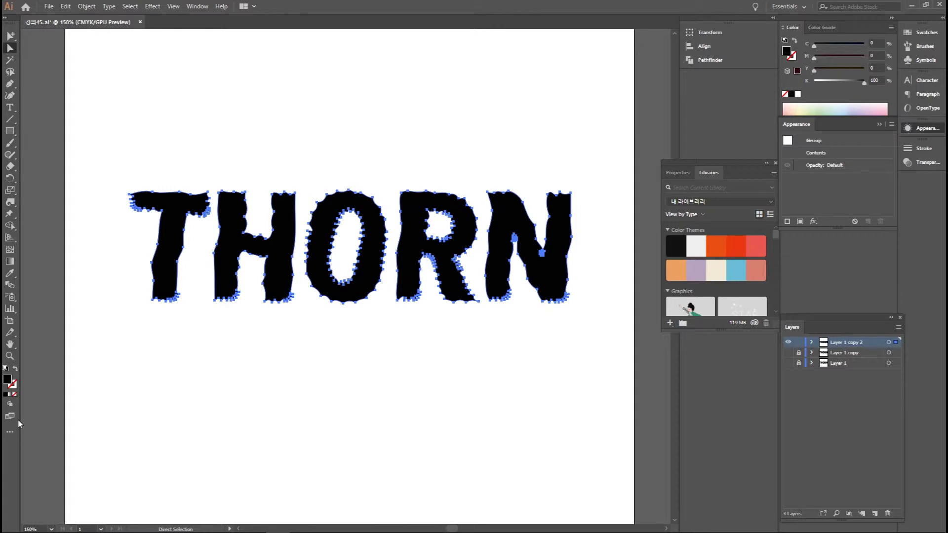
click(15, 370)
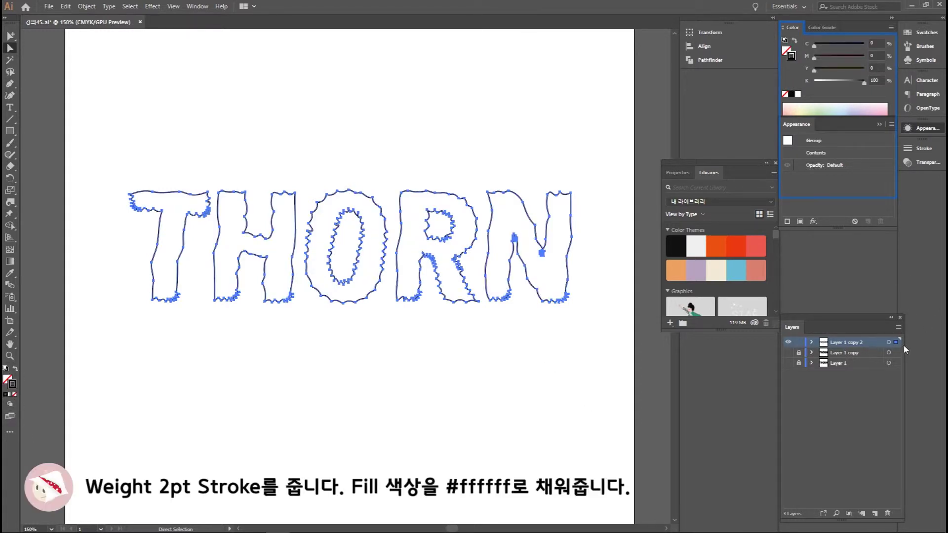
click(922, 148)
click(853, 159)
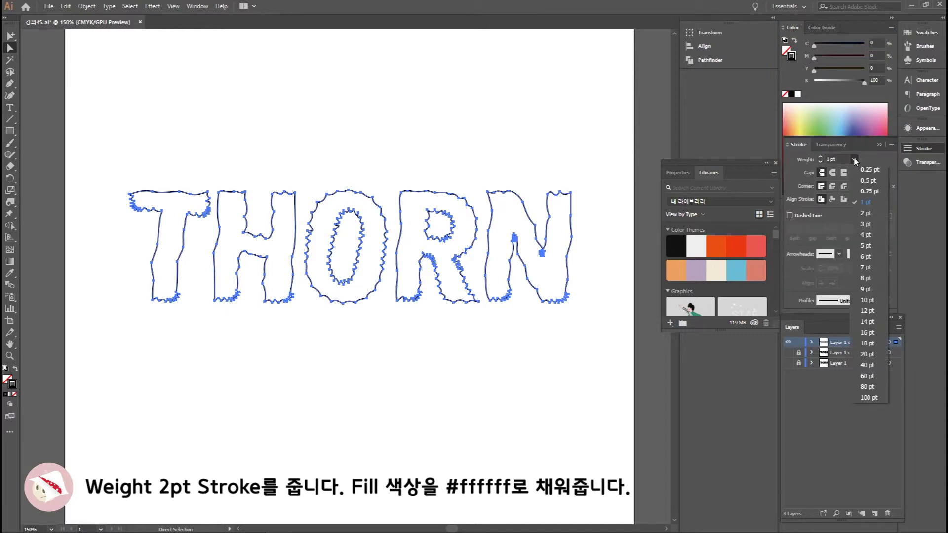
click(866, 212)
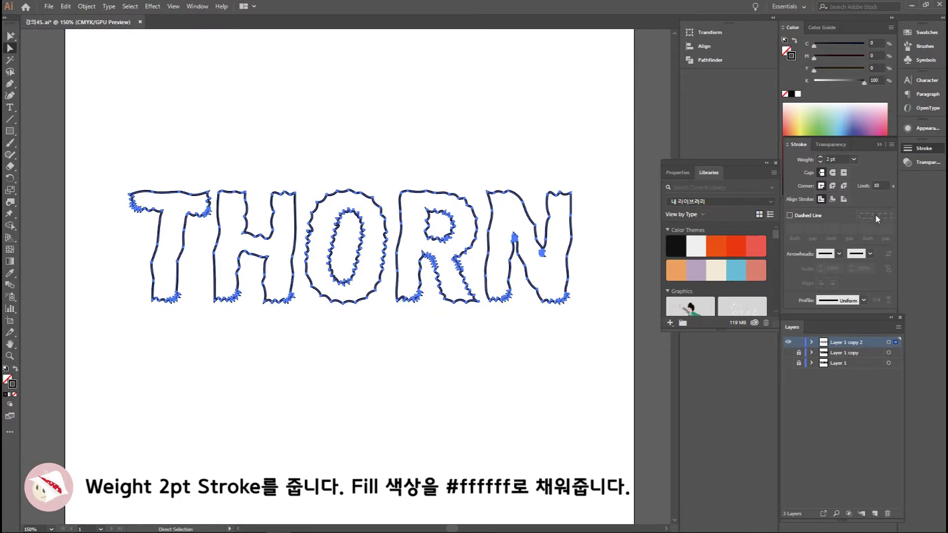
Fill the letters with white #ffffff
click(7, 378)
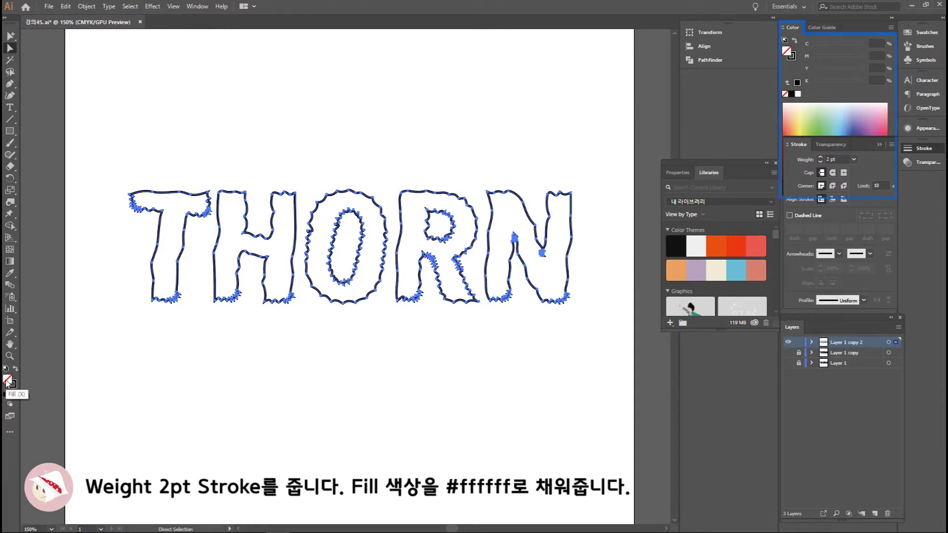
double_click(789, 52)
text(ffffff)
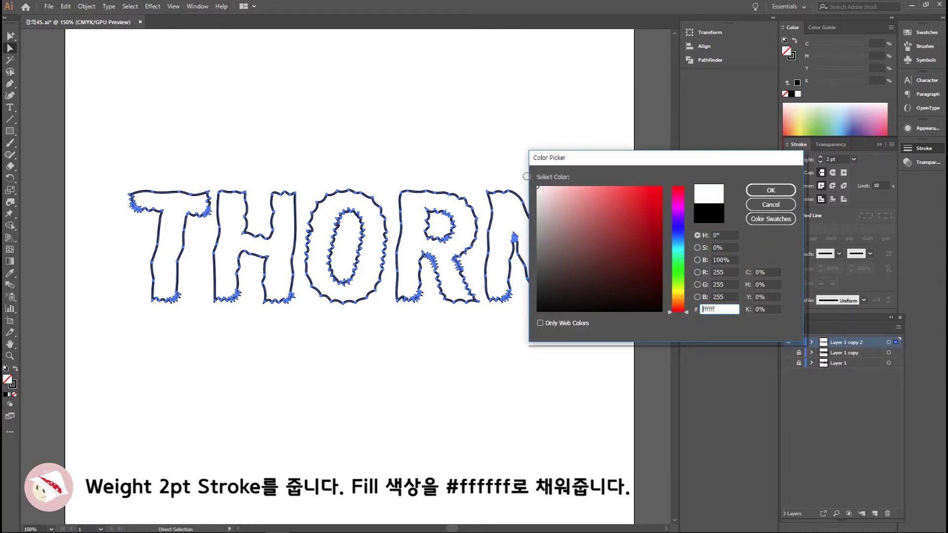
click(770, 189)
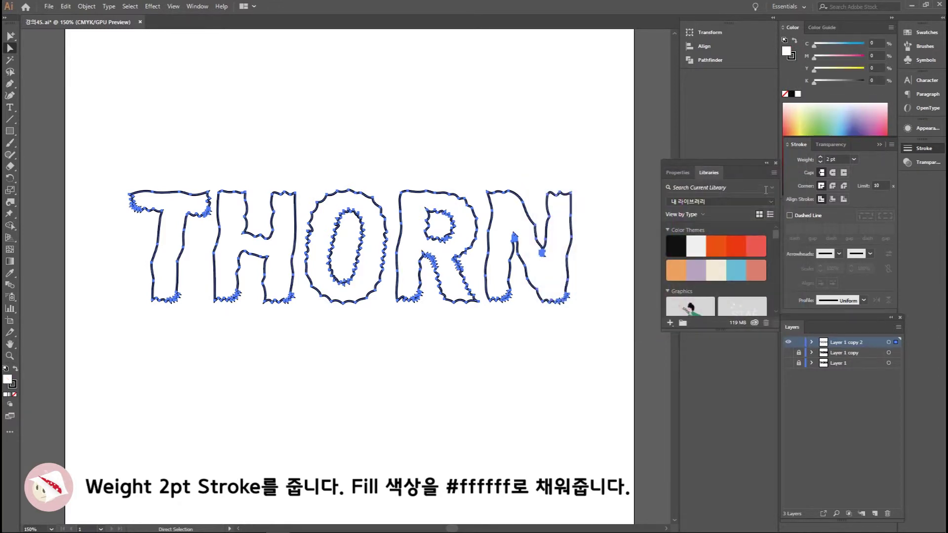
Expand the letters into separate fill and stroke shapes
click(172, 212)
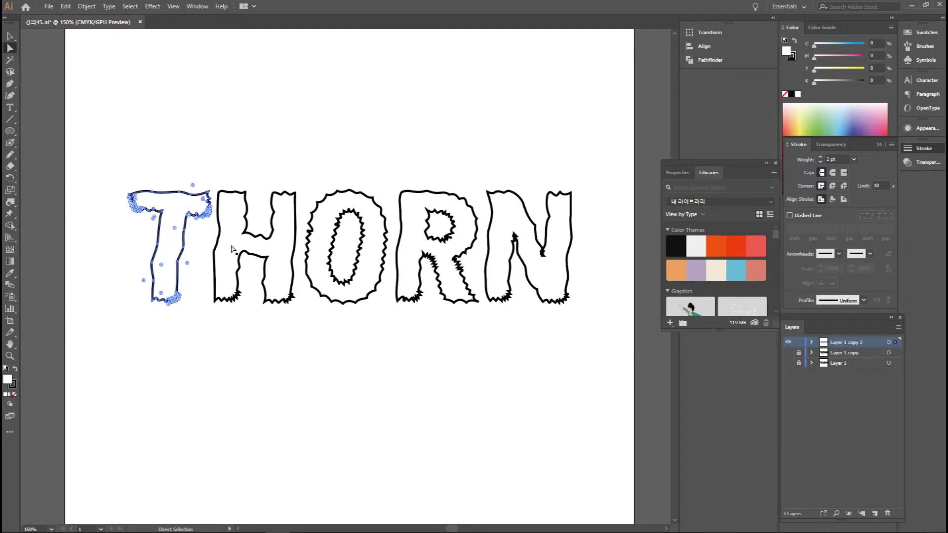
click(10, 36)
click(232, 206)
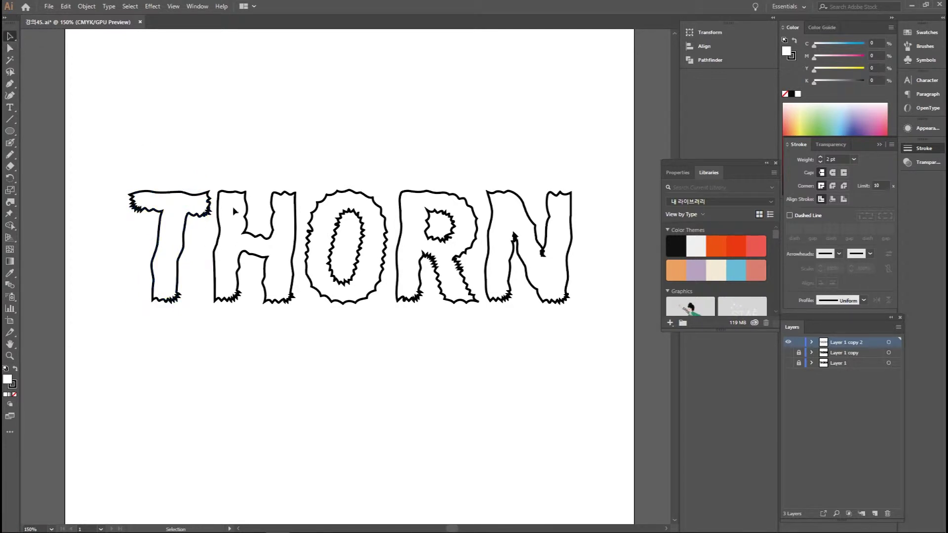
click(87, 6)
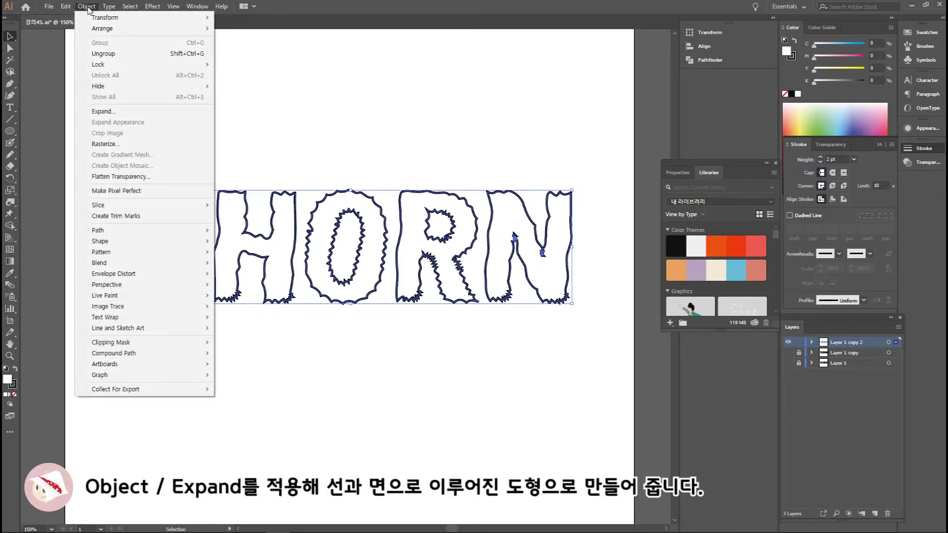
click(105, 111)
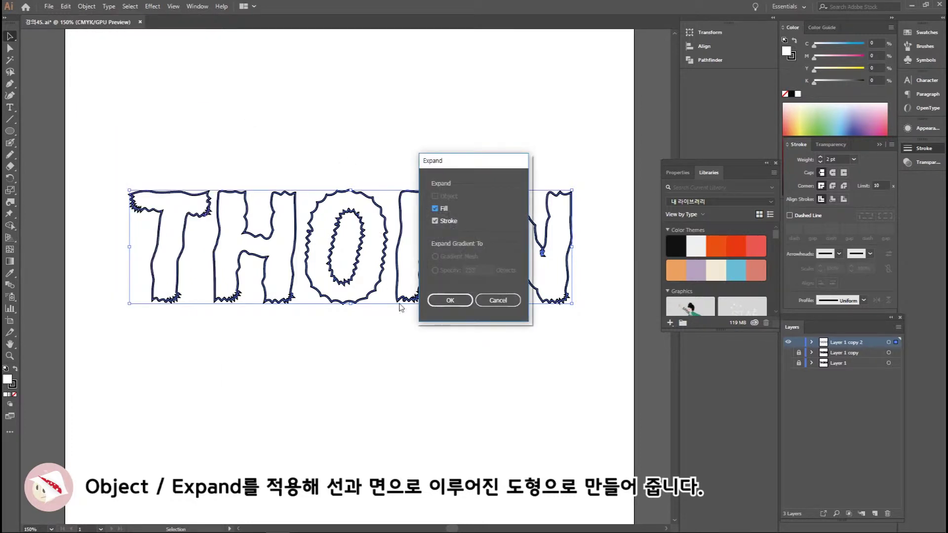
click(449, 302)
key(a)
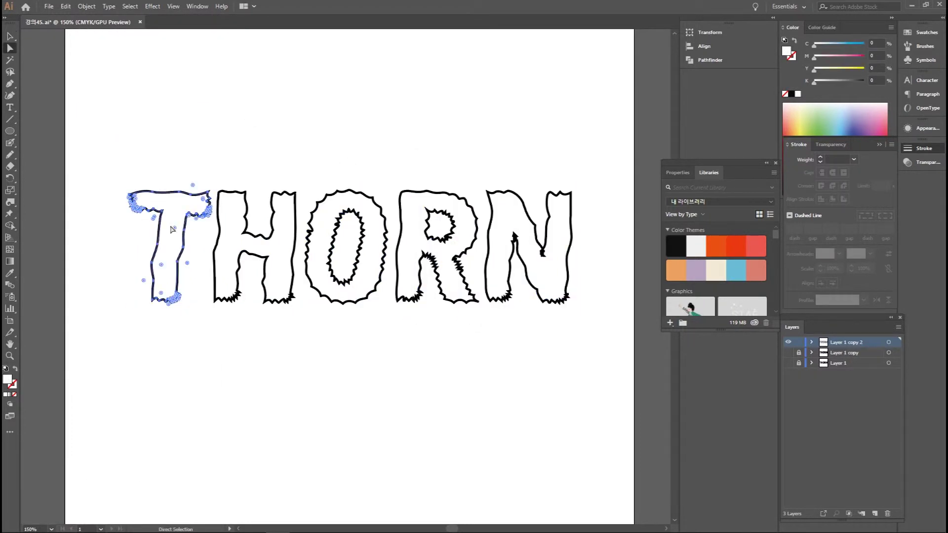
click(9, 143)
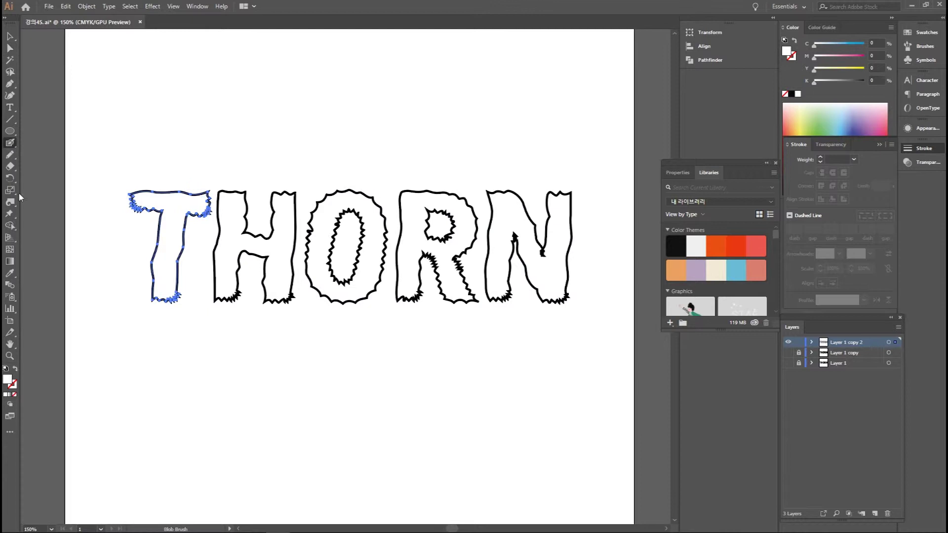
Set Draw Inside on the T and make the brush colour black
click(9, 403)
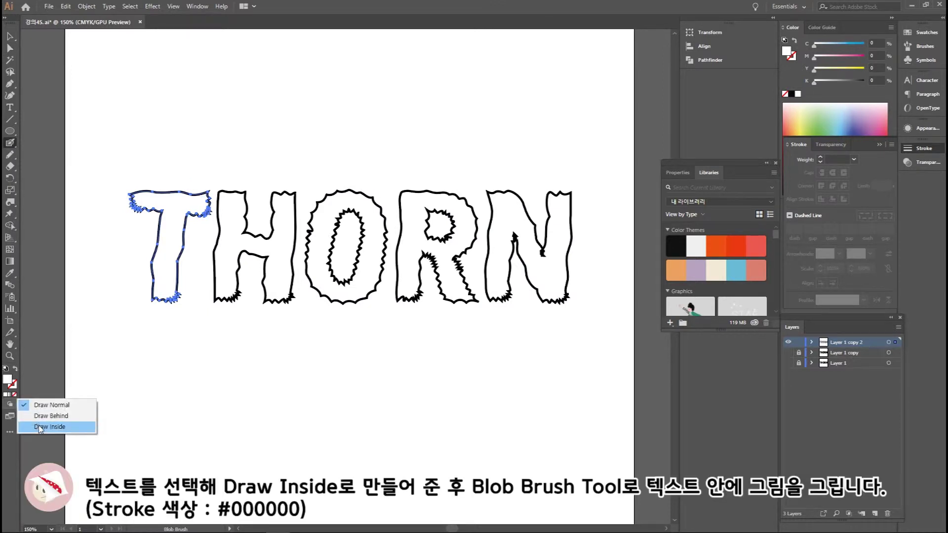
click(39, 427)
key(ctrl+shift+a)
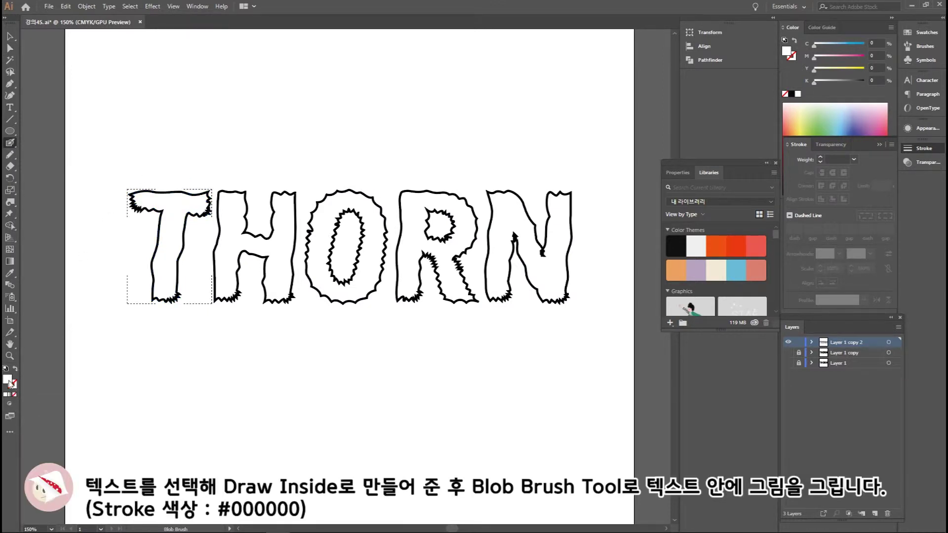
click(15, 368)
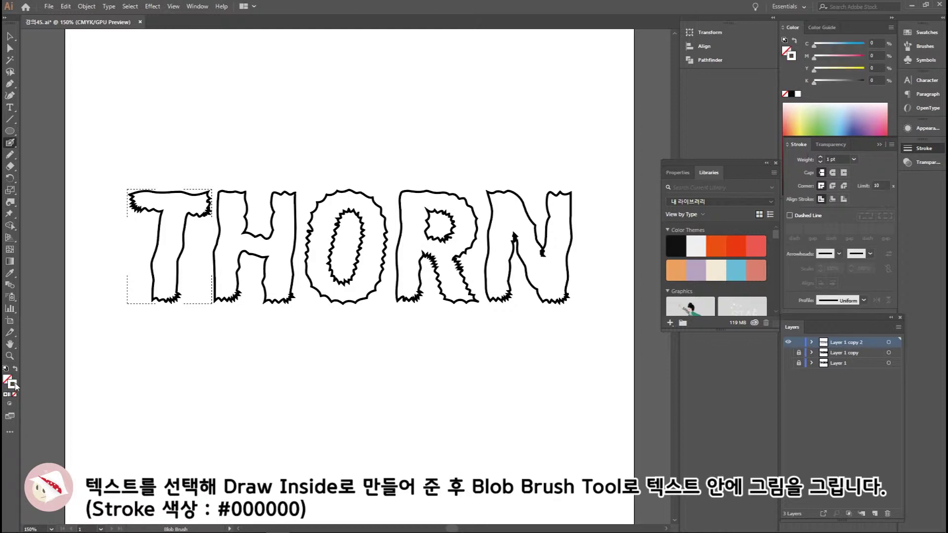
double_click(12, 383)
click(544, 303)
click(770, 190)
Paint long lines and X-shaped thorn marks inside the T's crossbar and stem
drag(141, 193, 140, 207)
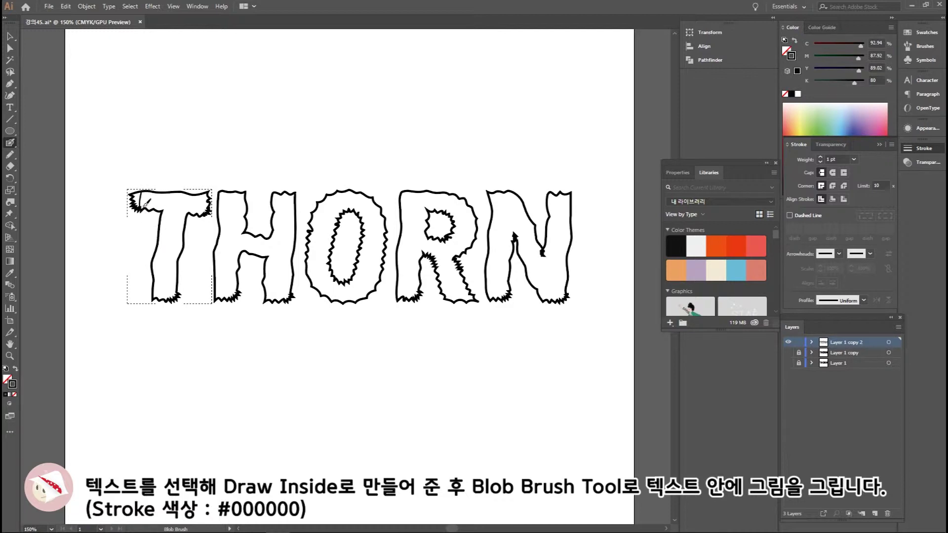
drag(149, 192, 155, 296)
drag(182, 185, 170, 298)
mouse_move(194, 198)
mouse_down()
mouse_move(199, 206)
mouse_move(182, 203)
mouse_up()
drag(177, 212, 181, 240)
drag(181, 234, 175, 240)
drag(162, 207, 168, 212)
drag(168, 206, 163, 213)
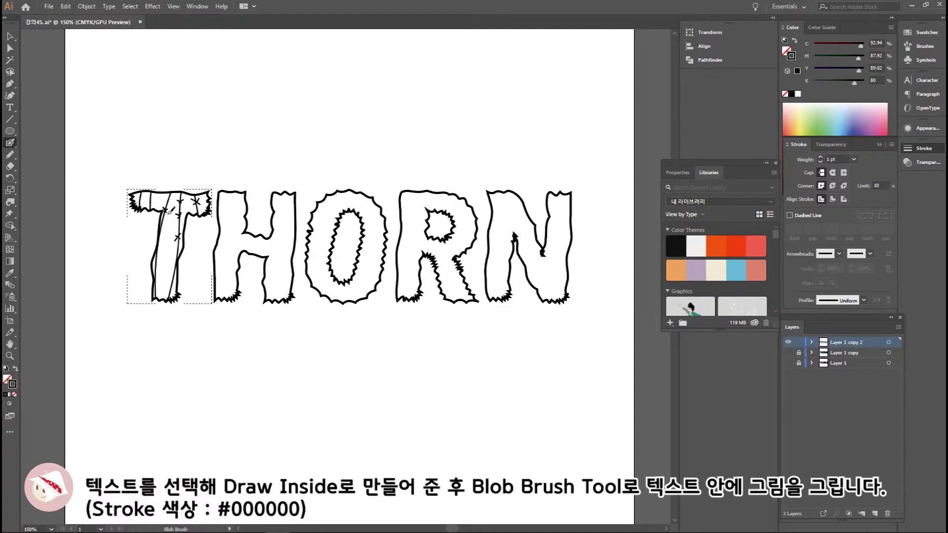
drag(168, 283, 173, 290)
drag(149, 191, 149, 196)
mouse_move(149, 201)
mouse_down()
mouse_move(154, 207)
mouse_move(140, 203)
mouse_up()
Save the document, then select the H and set Draw Inside
key(a)
key(ctrl+s)
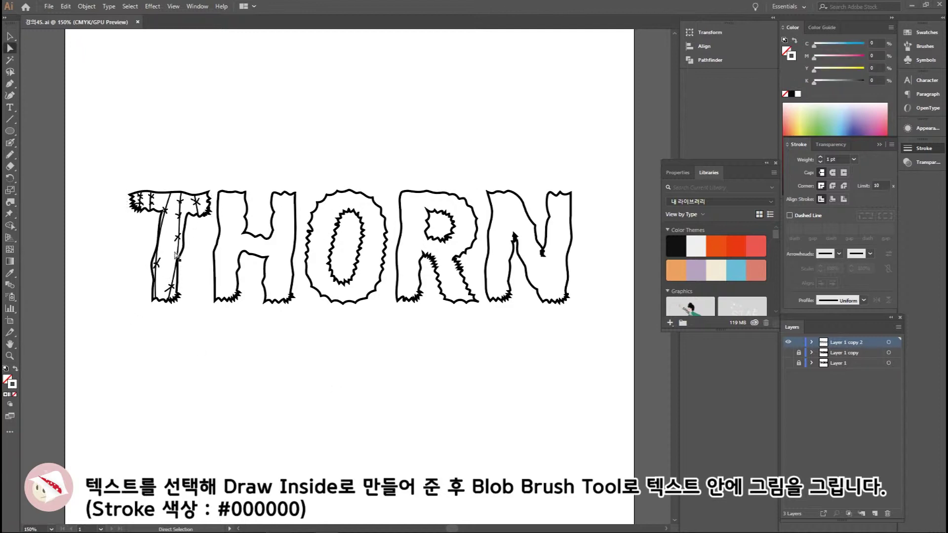
click(228, 201)
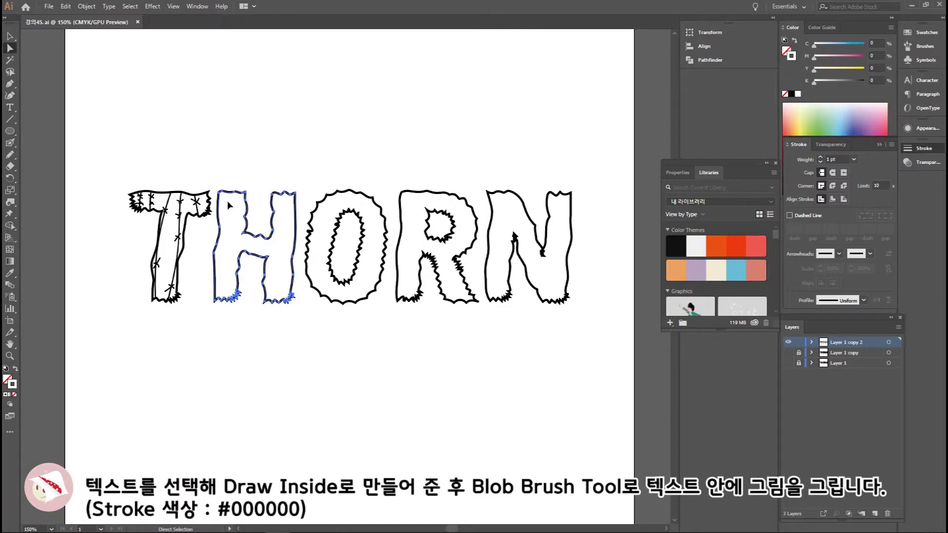
click(10, 404)
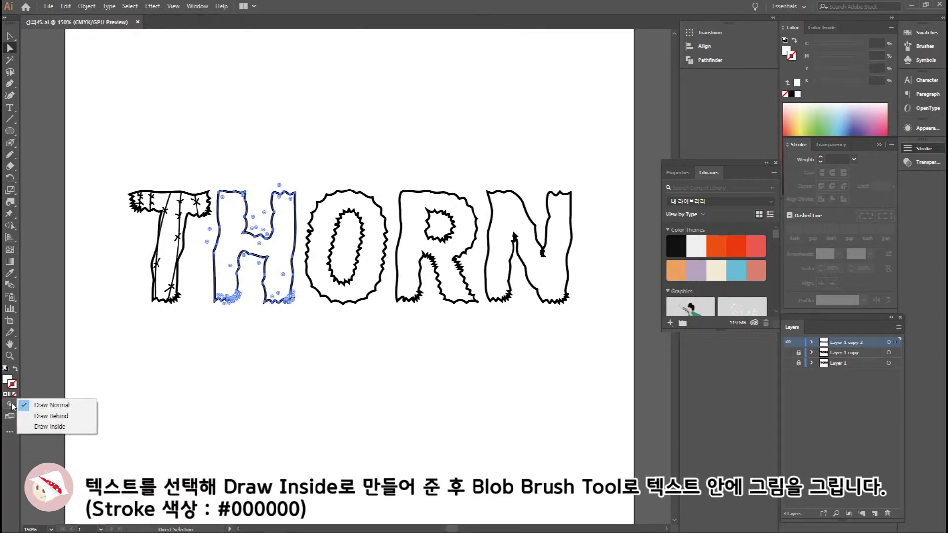
click(49, 426)
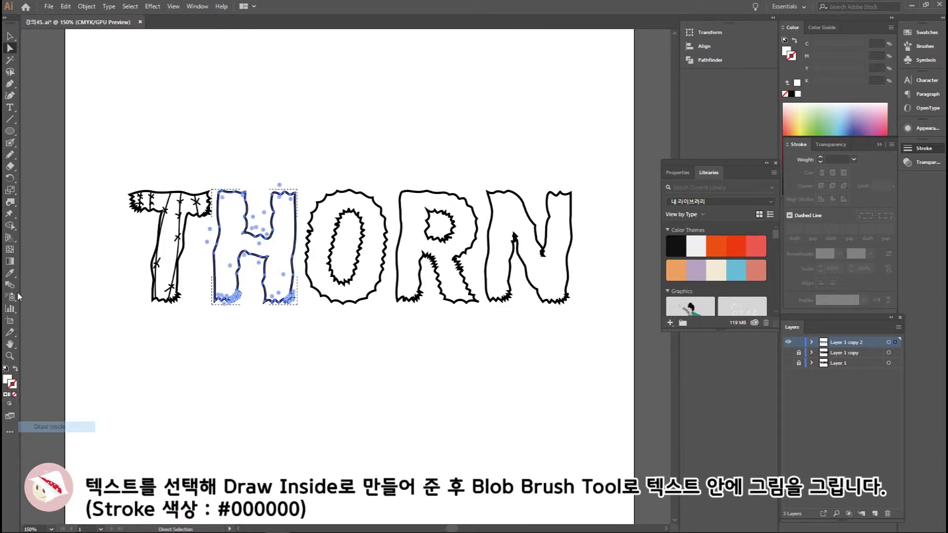
Use the Blob Brush with a black #000000 stroke
click(10, 144)
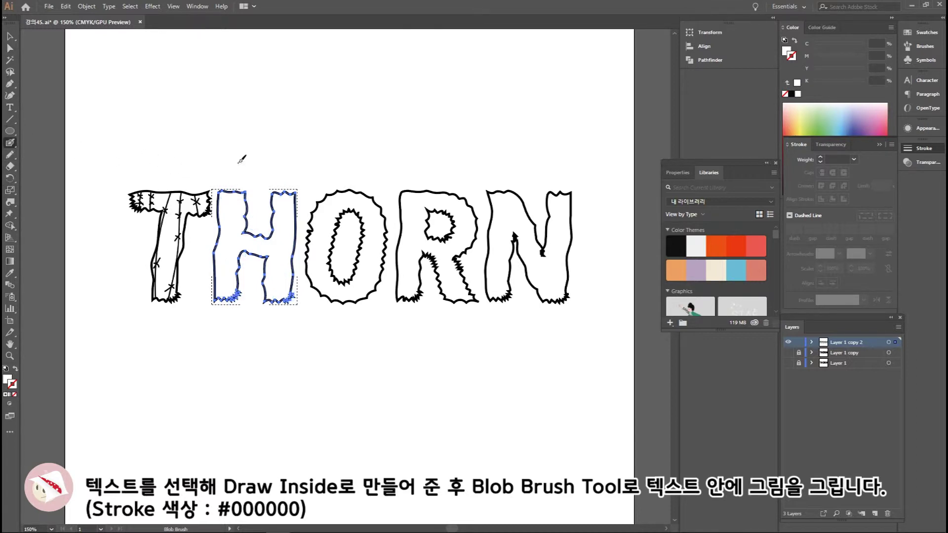
click(16, 369)
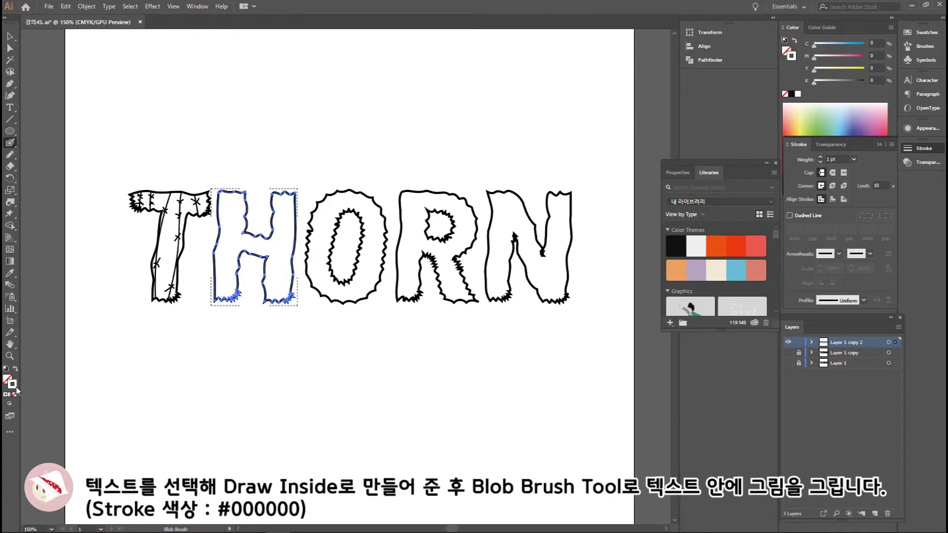
double_click(13, 386)
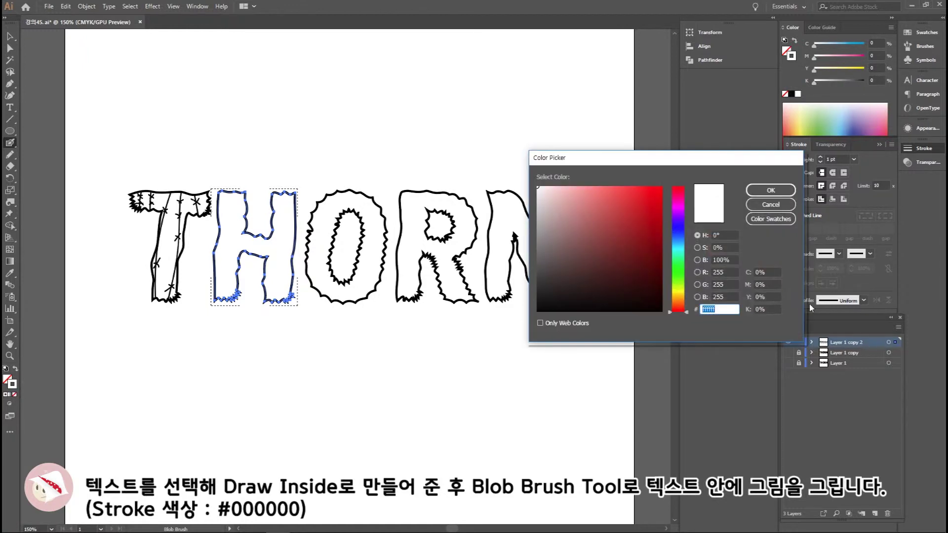
text(000000)
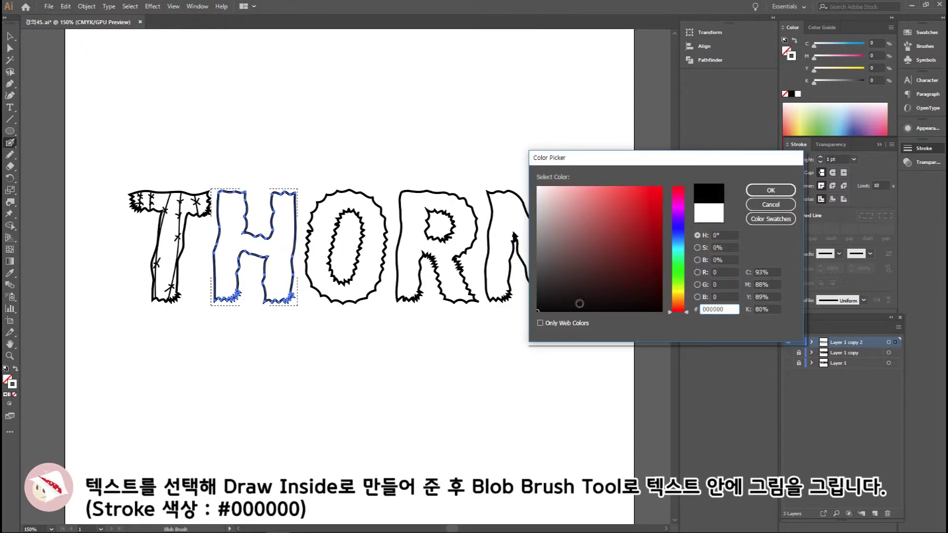
click(779, 196)
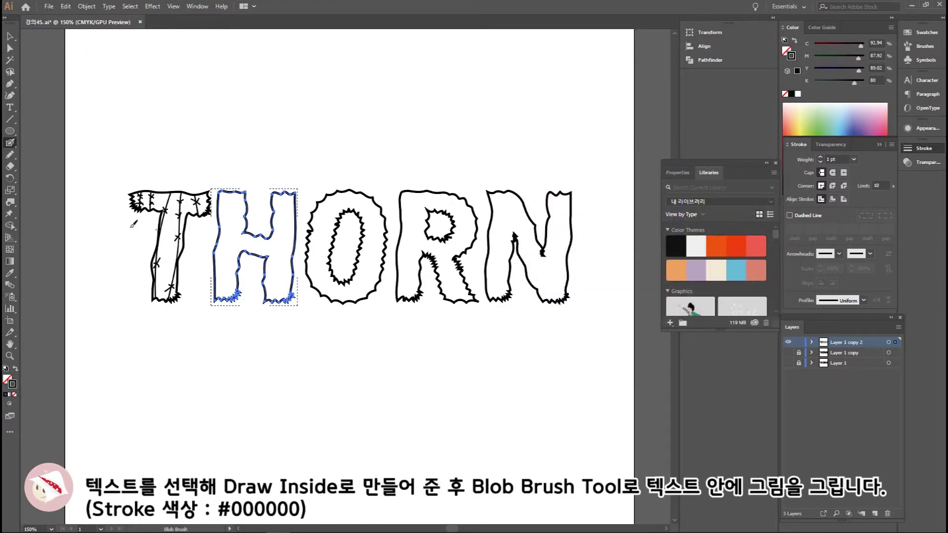
Paint long curved lines and X marks down the H's stems
drag(232, 181, 231, 300)
drag(243, 191, 253, 257)
drag(285, 192, 289, 298)
drag(283, 217, 266, 298)
drag(225, 197, 236, 262)
mouse_move(239, 265)
mouse_down()
mouse_move(232, 273)
mouse_move(242, 279)
mouse_up()
mouse_move(273, 238)
mouse_down()
mouse_move(251, 244)
mouse_move(260, 252)
mouse_up()
Add X marks on the H's crossbar and right stem, then save
drag(259, 246, 254, 251)
drag(278, 219, 284, 231)
drag(279, 242, 288, 267)
drag(289, 259, 278, 268)
drag(278, 271, 280, 288)
mouse_move(290, 194)
mouse_down()
mouse_move(281, 202)
mouse_move(290, 204)
mouse_up()
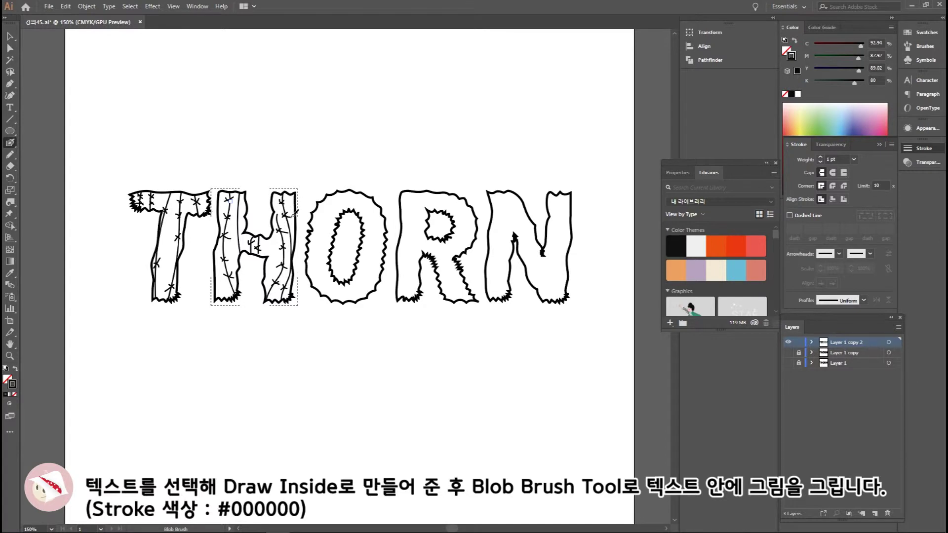
key(ctrl+s)
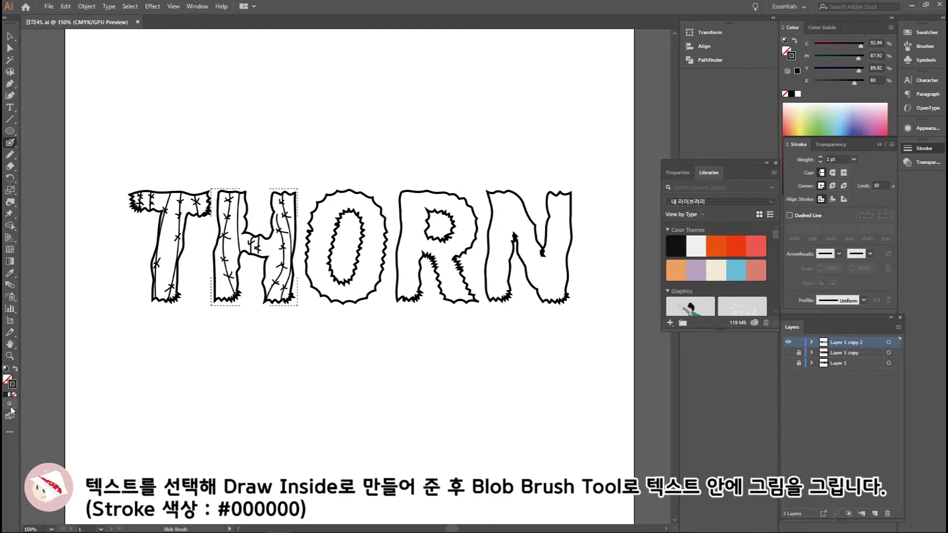
Reset to Draw Normal, then direct-select the O and set Draw Inside
click(11, 409)
click(63, 402)
click(10, 49)
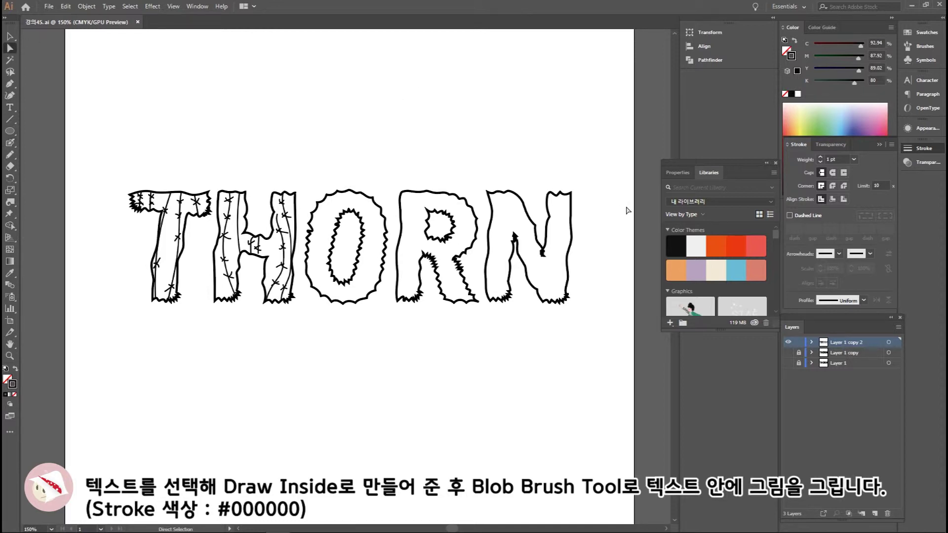
click(336, 218)
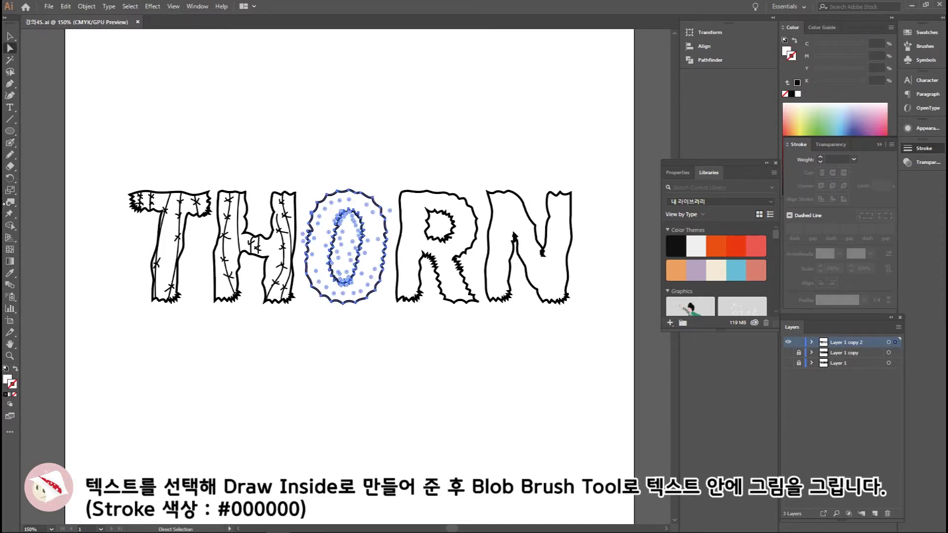
click(10, 403)
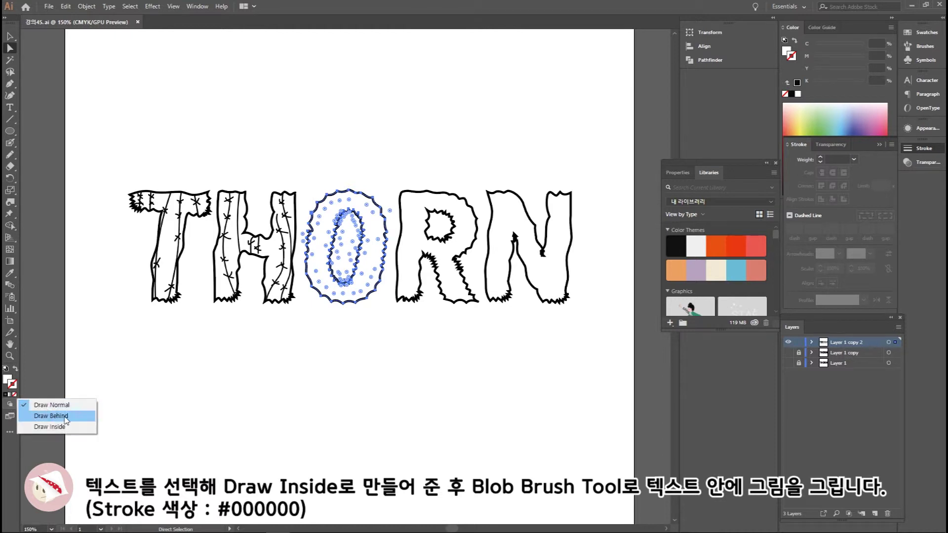
click(44, 429)
Use the Blob Brush with a black #000000 stroke
key(shift+b)
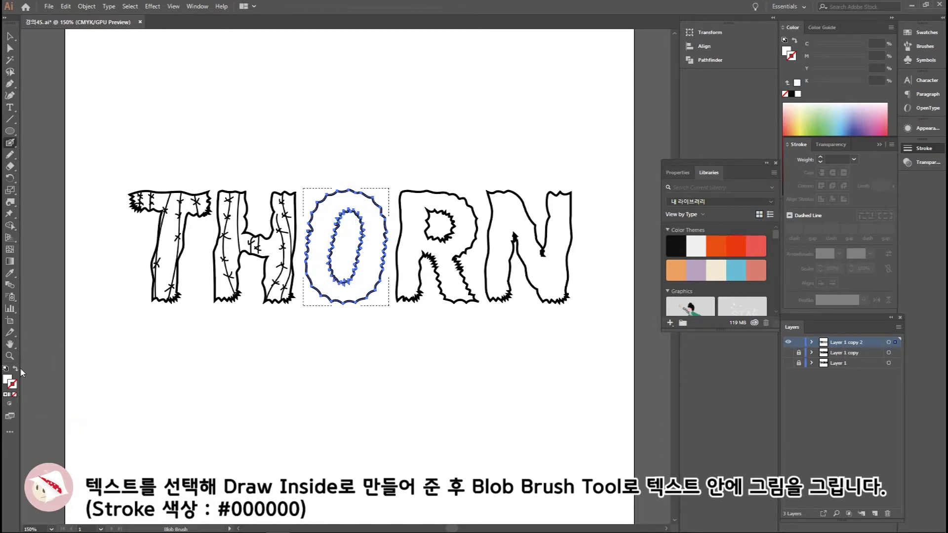
click(15, 370)
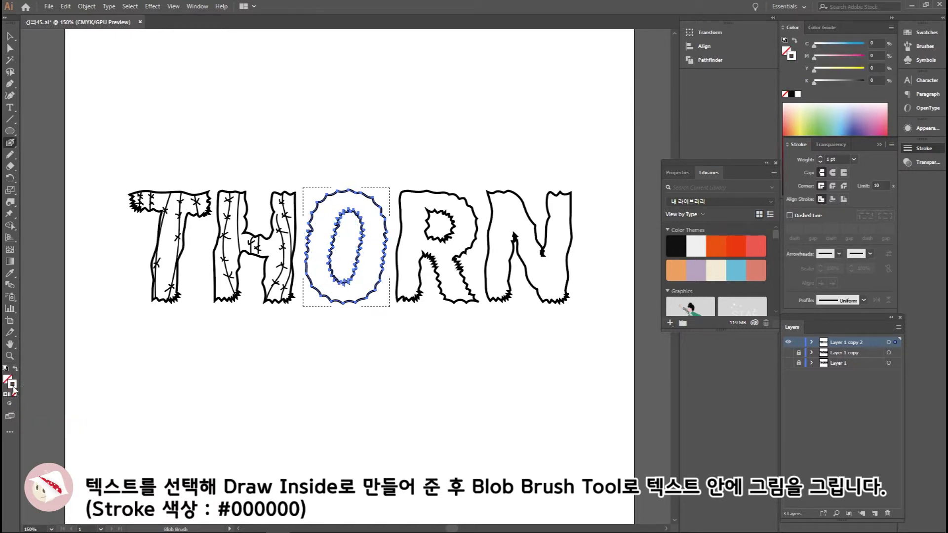
double_click(13, 389)
text(000000)
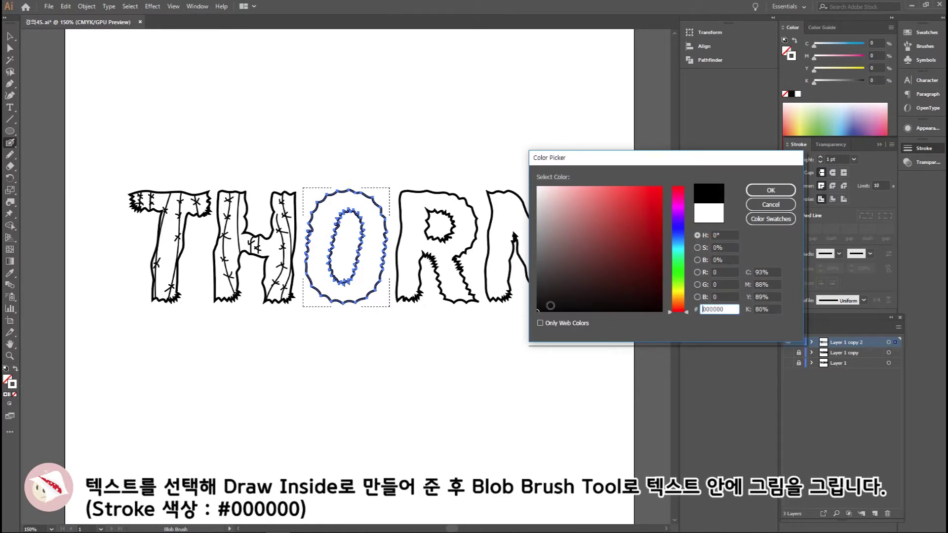
click(770, 190)
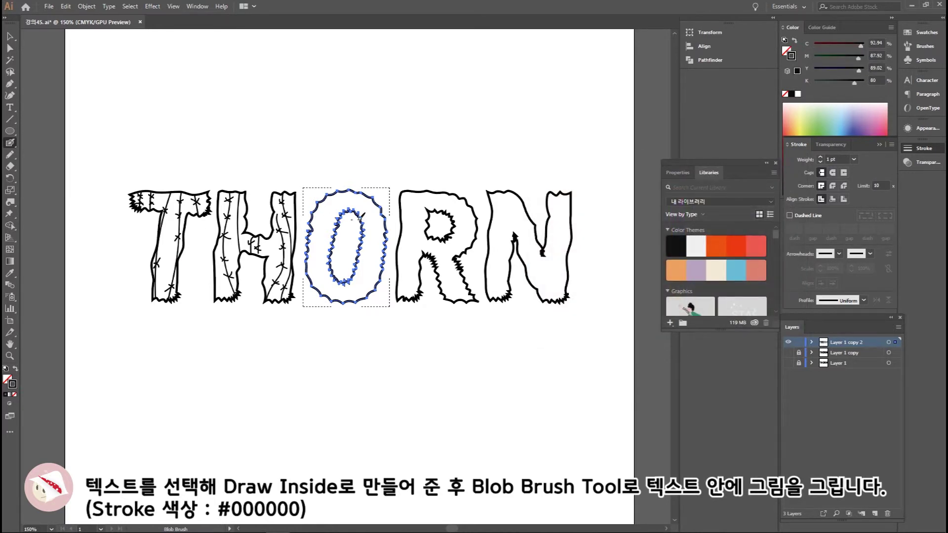
Paint curved lines and thorn crosses along both sides inside the O
drag(333, 194, 363, 301)
key(ctrl+z)
drag(334, 190, 363, 301)
key(ctrl+z)
drag(354, 192, 336, 222)
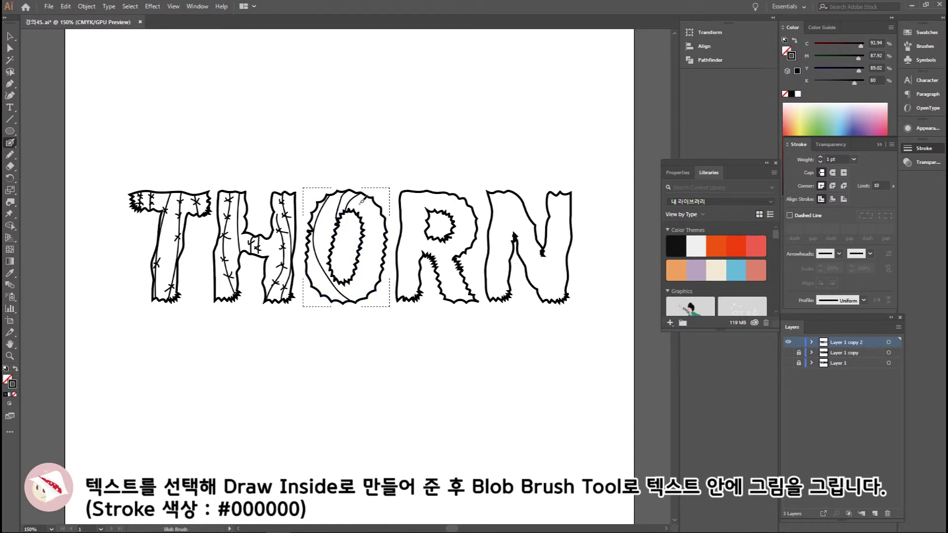
drag(368, 195, 363, 299)
mouse_move(322, 204)
mouse_down()
mouse_move(330, 274)
mouse_move(339, 284)
mouse_move(363, 272)
mouse_move(369, 282)
mouse_up()
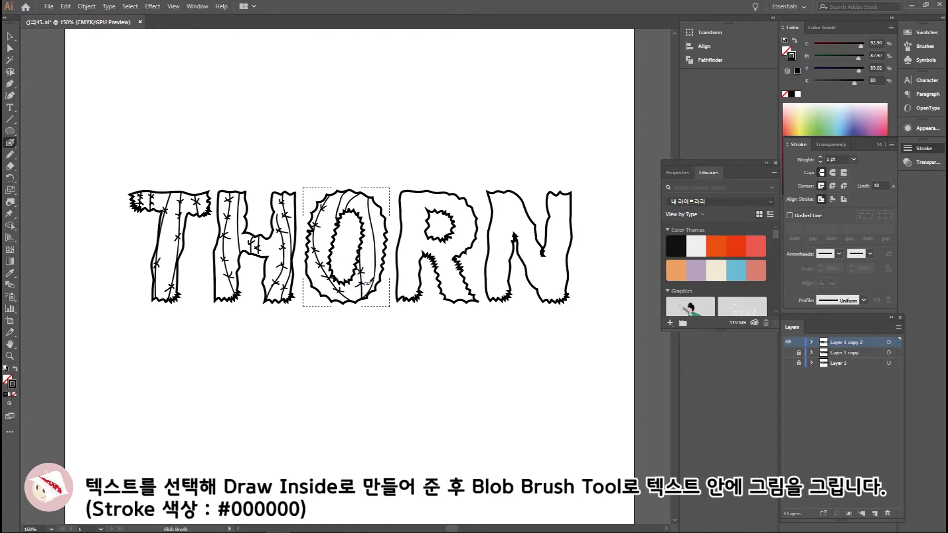
drag(371, 203, 374, 276)
drag(9, 403, 69, 405)
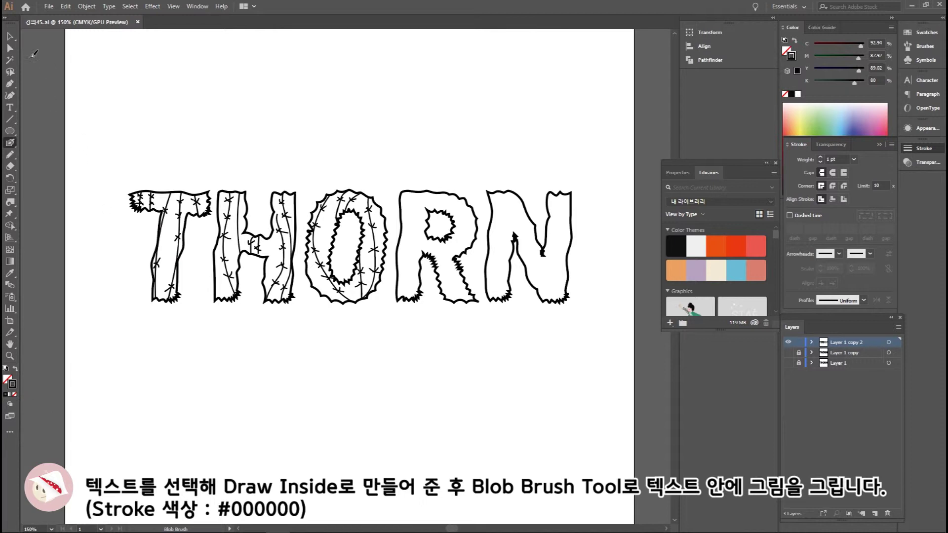
click(9, 48)
Select the R, set Draw Inside, and use the Blob Brush with black #000000
click(399, 228)
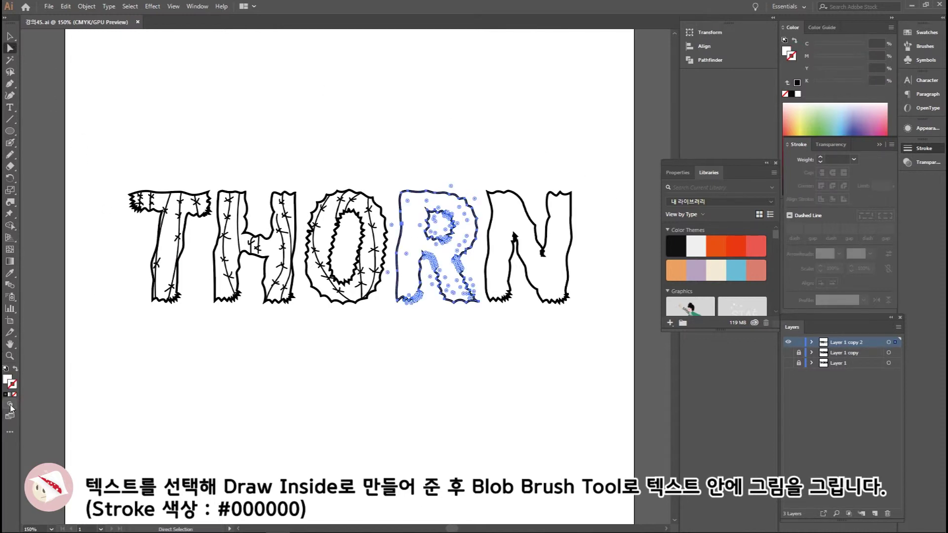
drag(9, 414, 59, 430)
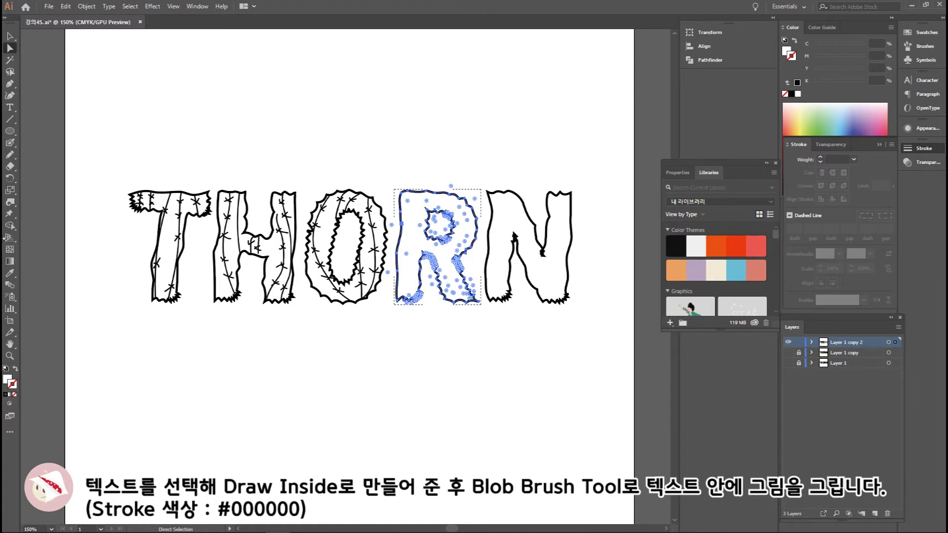
click(10, 143)
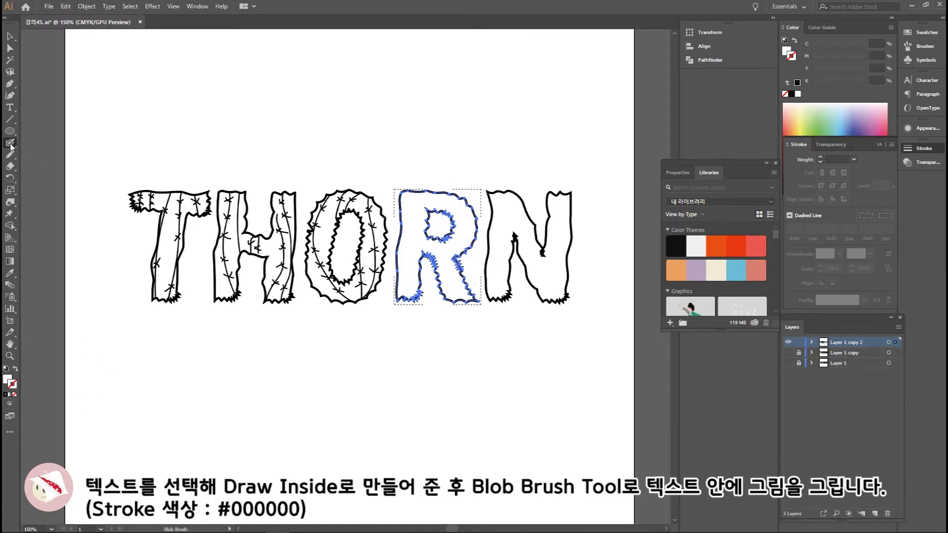
click(16, 368)
double_click(15, 386)
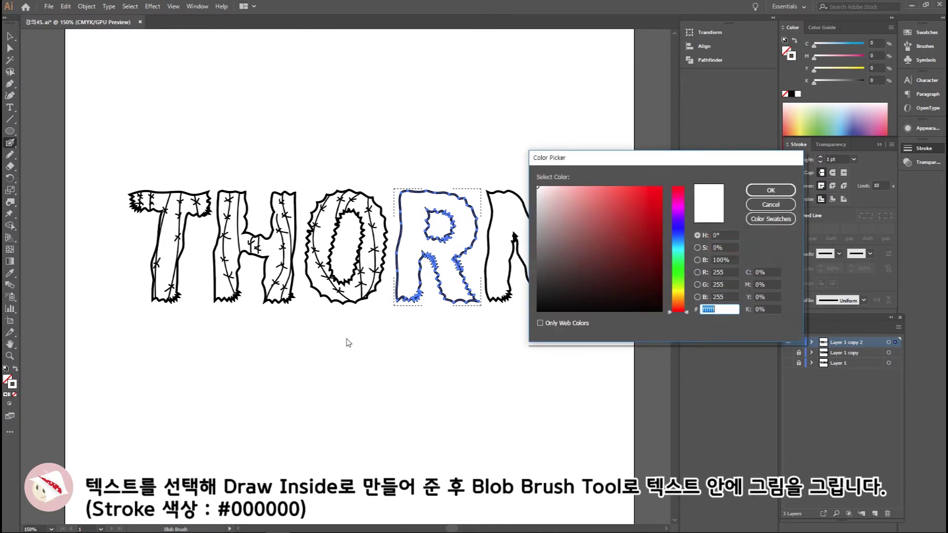
text(000000)
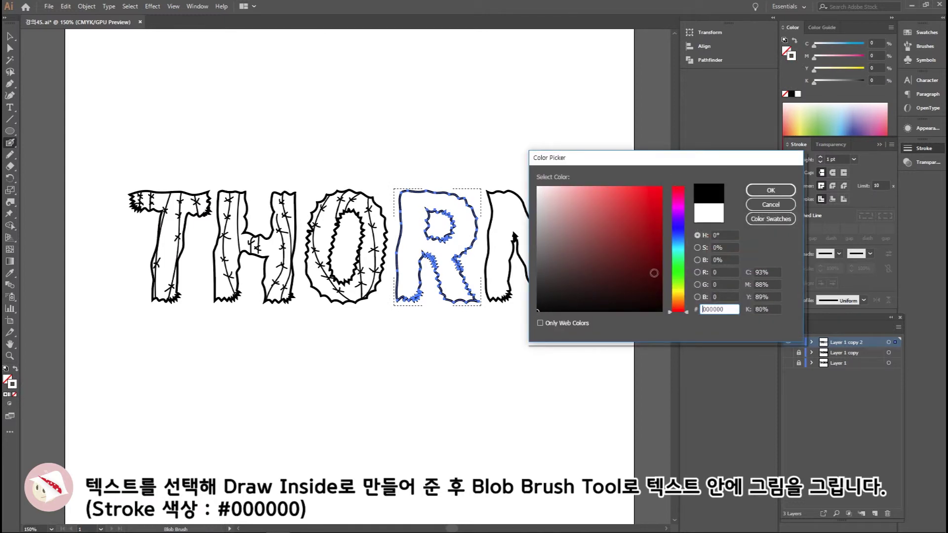
click(772, 191)
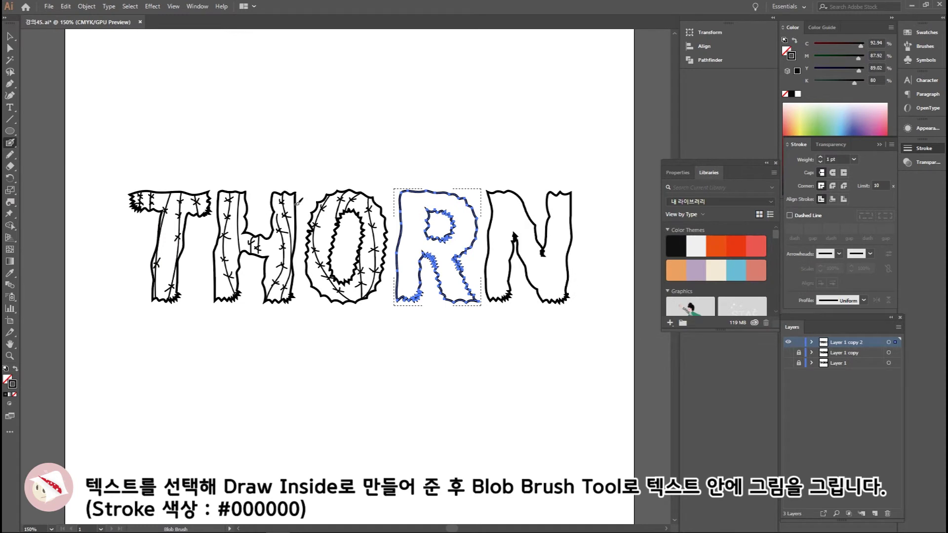
Paint vertical and curved lines plus thorn marks inside the R
mouse_move(414, 180)
mouse_down()
mouse_move(419, 292)
mouse_move(408, 294)
mouse_up()
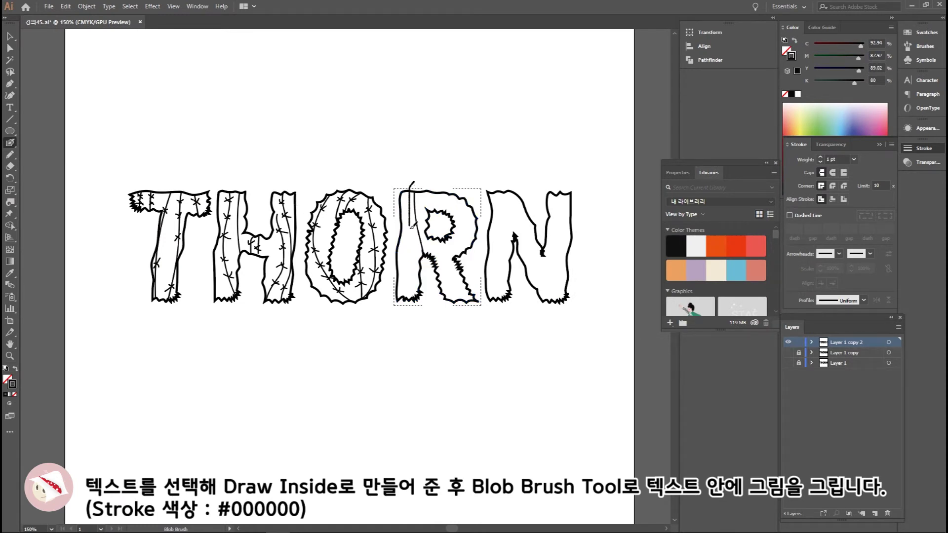
mouse_move(439, 183)
mouse_down()
mouse_move(436, 261)
mouse_move(469, 299)
mouse_up()
mouse_move(459, 201)
mouse_down()
mouse_move(474, 251)
mouse_move(466, 299)
mouse_up()
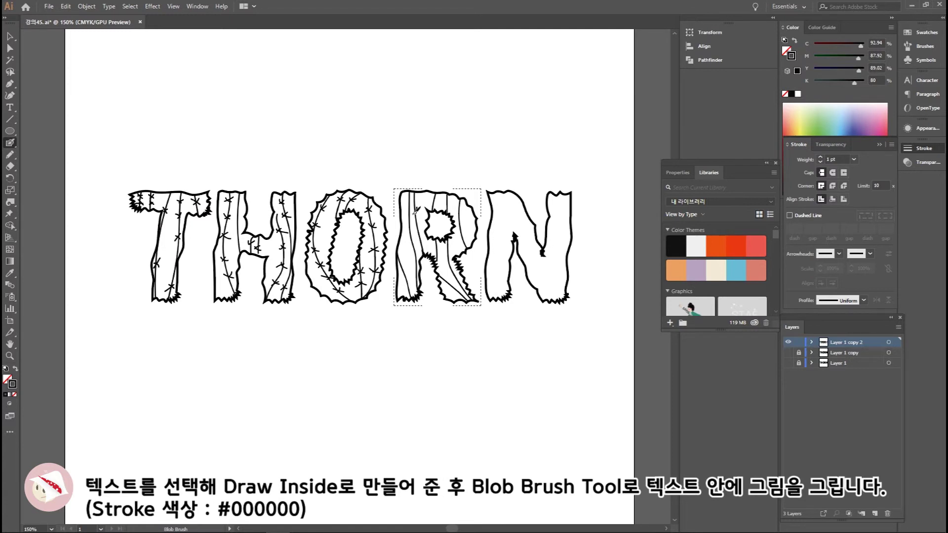
mouse_move(415, 237)
mouse_down()
mouse_move(406, 264)
mouse_move(415, 273)
mouse_up()
mouse_move(430, 193)
mouse_down()
mouse_move(463, 210)
mouse_move(472, 232)
mouse_move(458, 234)
mouse_up()
drag(453, 241, 437, 252)
drag(439, 257, 442, 263)
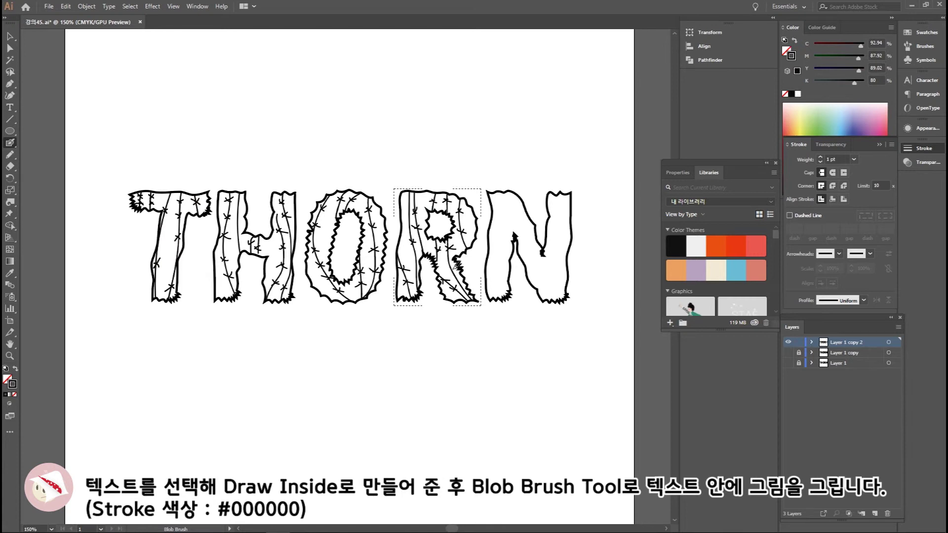
click(9, 403)
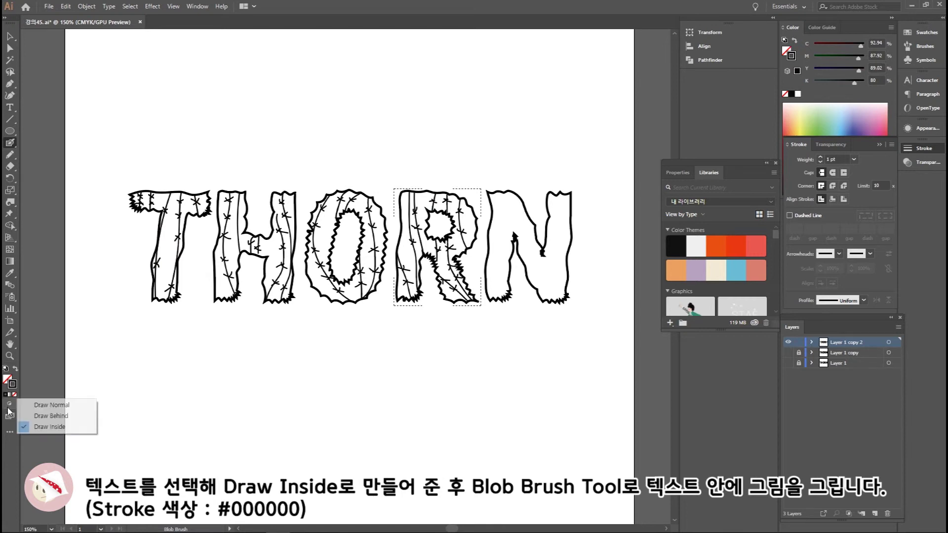
Return the R to Draw Normal, then select the letter N in Draw Inside mode
click(58, 405)
click(15, 52)
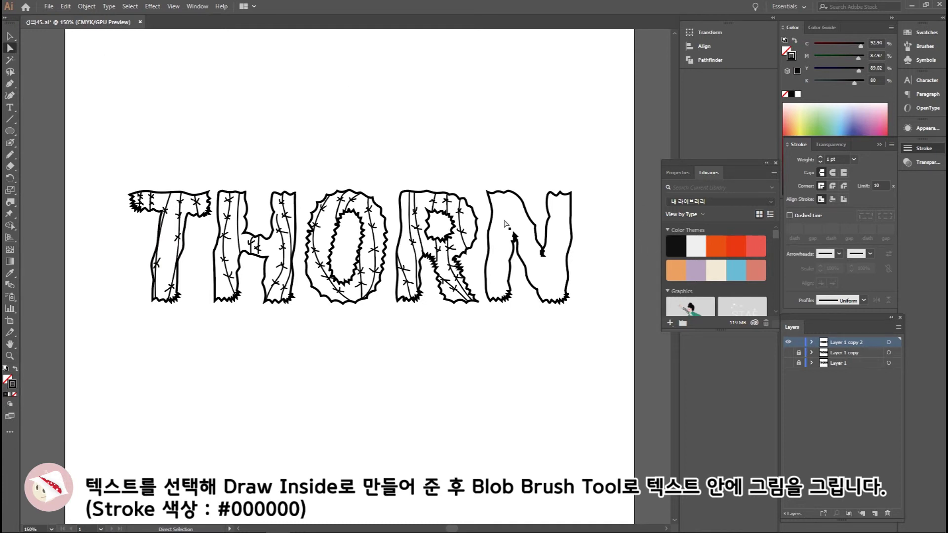
click(505, 225)
click(9, 405)
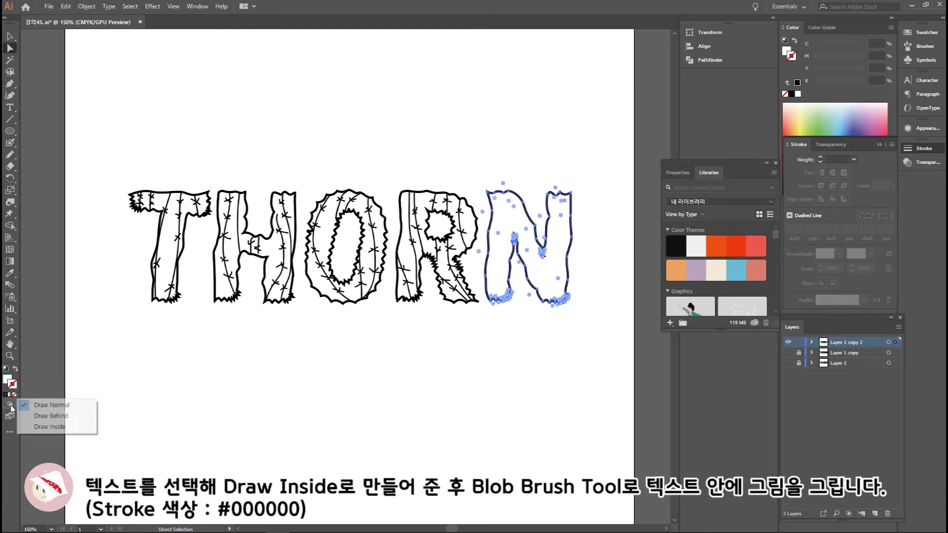
click(69, 427)
Set up the Blob Brush with a black #000000 stroke
click(10, 143)
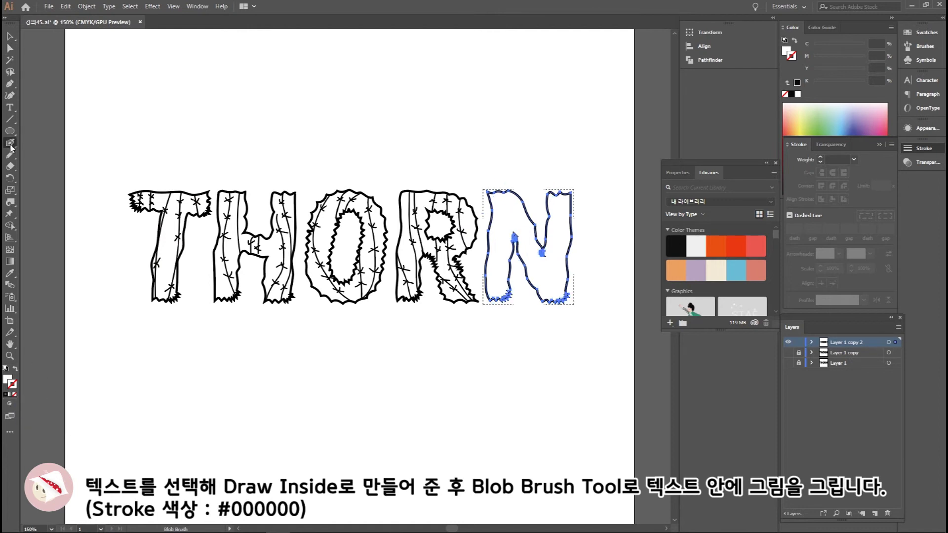
click(17, 369)
double_click(12, 385)
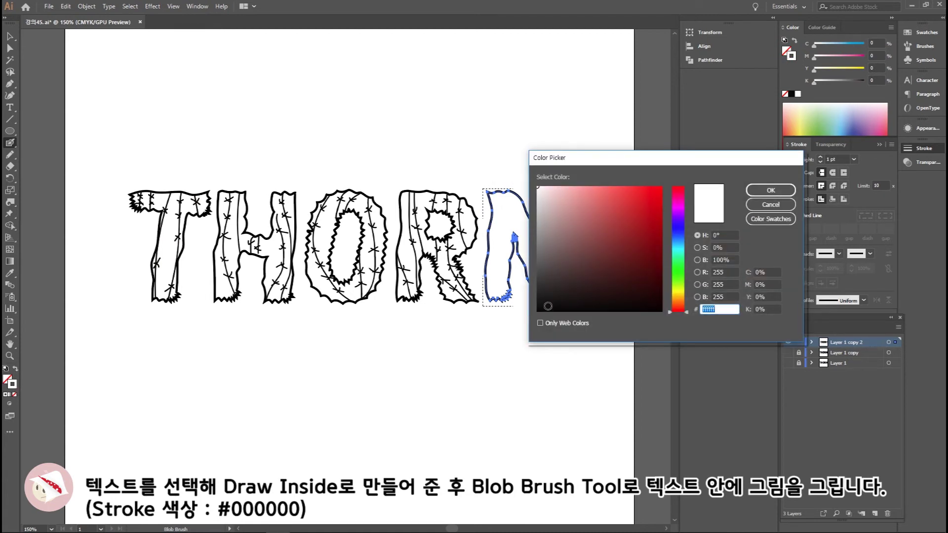
drag(543, 306, 531, 314)
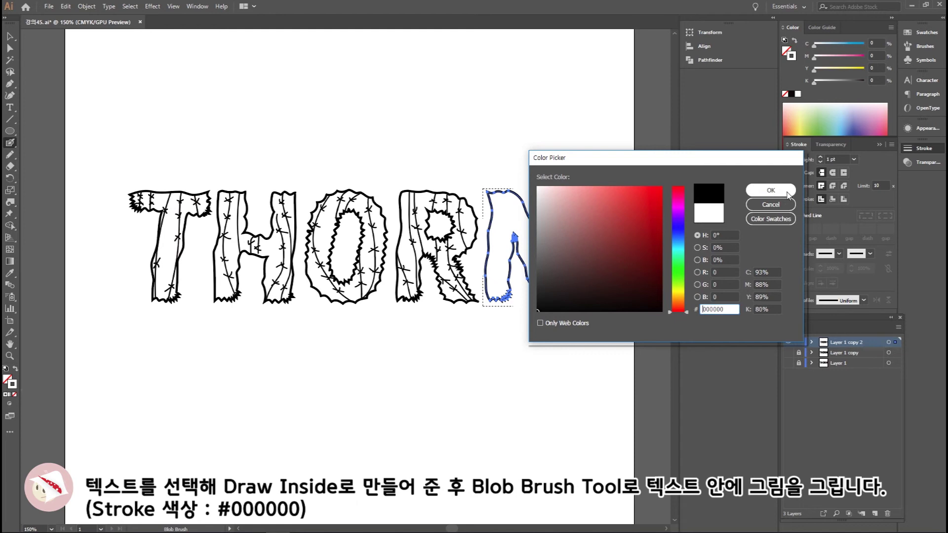
click(768, 191)
Paint black lines along the N's stems and diagonal, plus X-shaped thorn crosses
mouse_move(503, 192)
mouse_down()
mouse_move(493, 298)
mouse_move(536, 245)
mouse_move(549, 299)
mouse_up()
mouse_move(553, 200)
mouse_down()
mouse_move(563, 299)
mouse_move(563, 254)
mouse_move(542, 286)
mouse_up()
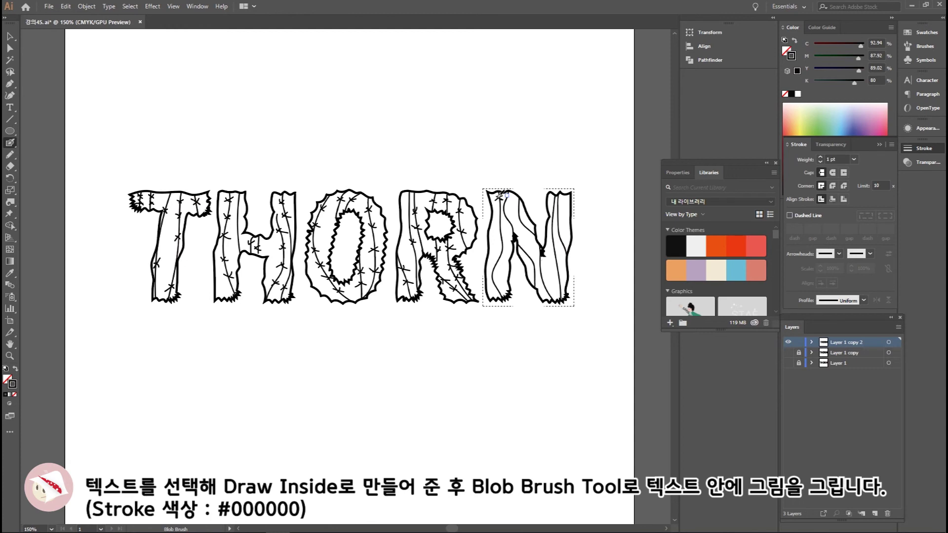
mouse_move(498, 218)
mouse_down()
mouse_move(507, 259)
mouse_move(498, 272)
mouse_up()
mouse_move(491, 283)
mouse_down()
mouse_move(500, 288)
mouse_move(498, 280)
mouse_up()
mouse_move(513, 210)
mouse_down()
mouse_move(522, 217)
mouse_move(521, 209)
mouse_up()
mouse_move(527, 217)
mouse_down()
mouse_move(531, 256)
mouse_move(551, 295)
mouse_up()
mouse_move(556, 248)
mouse_down()
mouse_move(560, 241)
mouse_move(572, 279)
mouse_up()
mouse_move(560, 213)
mouse_down()
mouse_move(570, 228)
mouse_move(563, 202)
mouse_up()
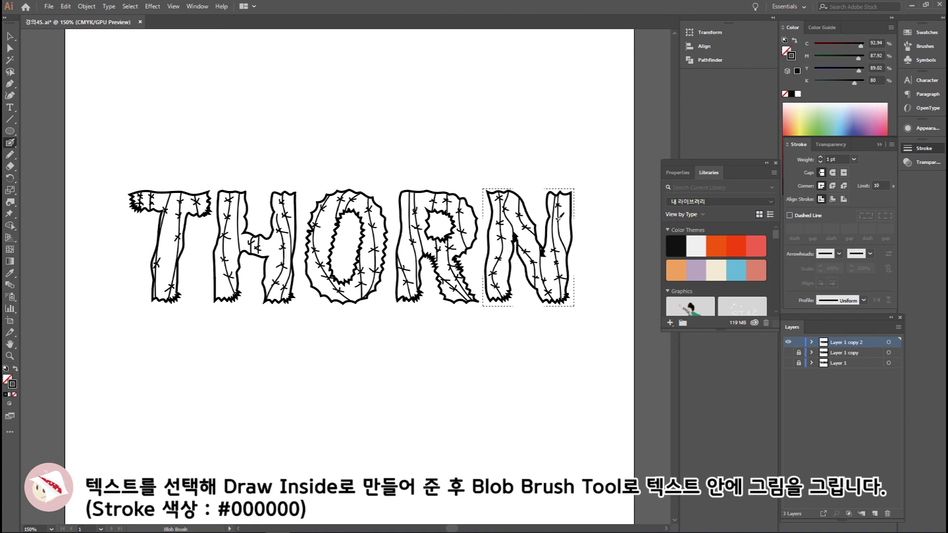
Save the artwork and switch the N back to Draw Normal
key(ctrl+s)
click(10, 404)
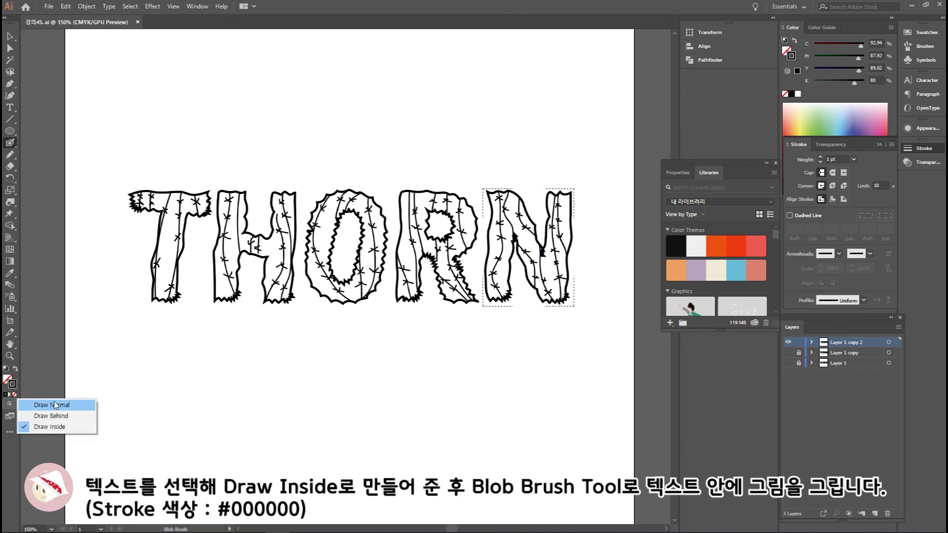
click(39, 406)
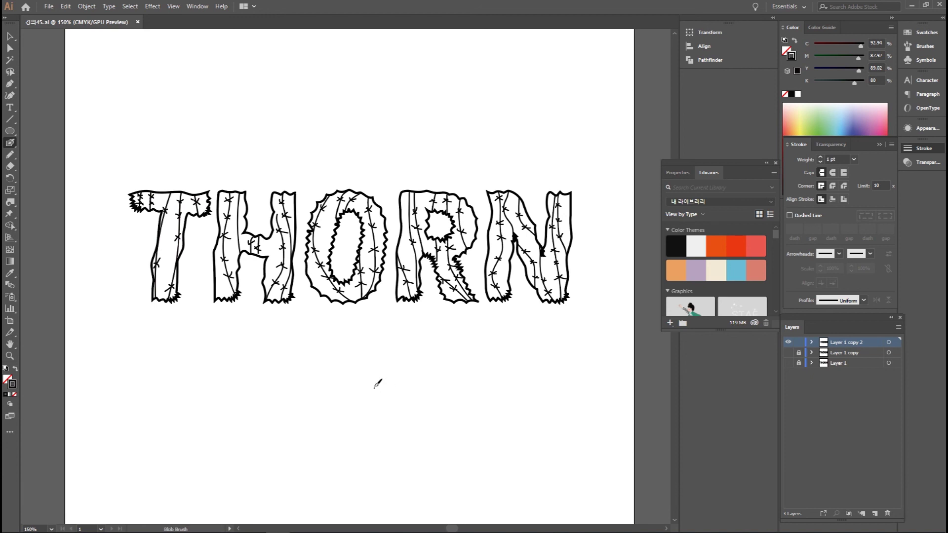